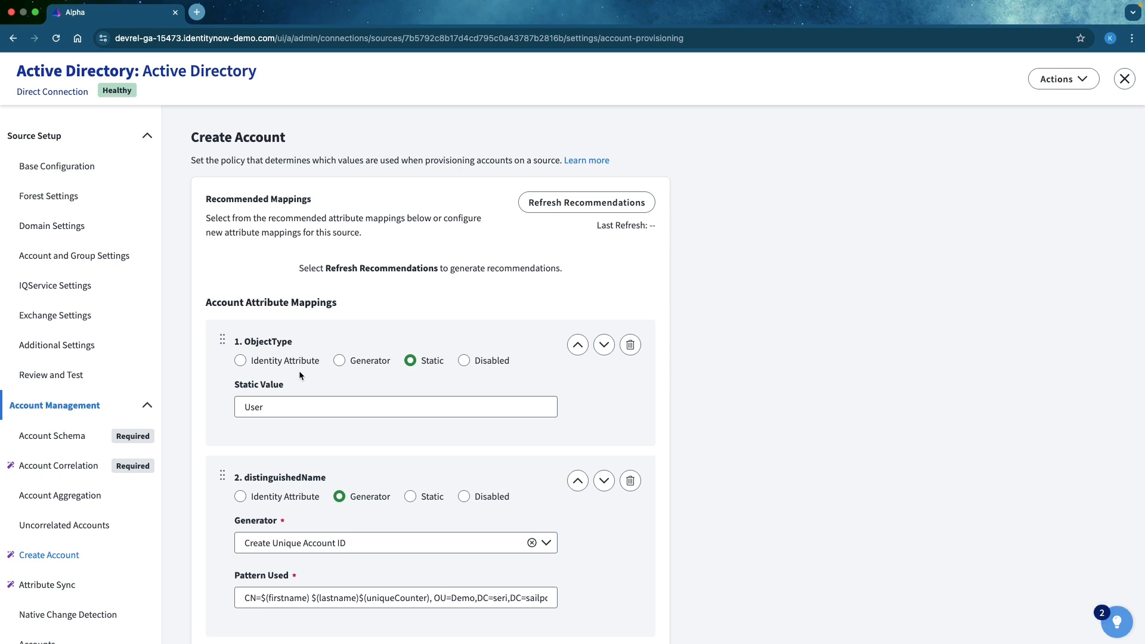
- Examine the account attribute mappings in the Create Account policy, including displayName's identity attribute choices, and the Attribute Sync list
scroll(373, 453, "down", 3)
scroll(374, 452, "down", 5)
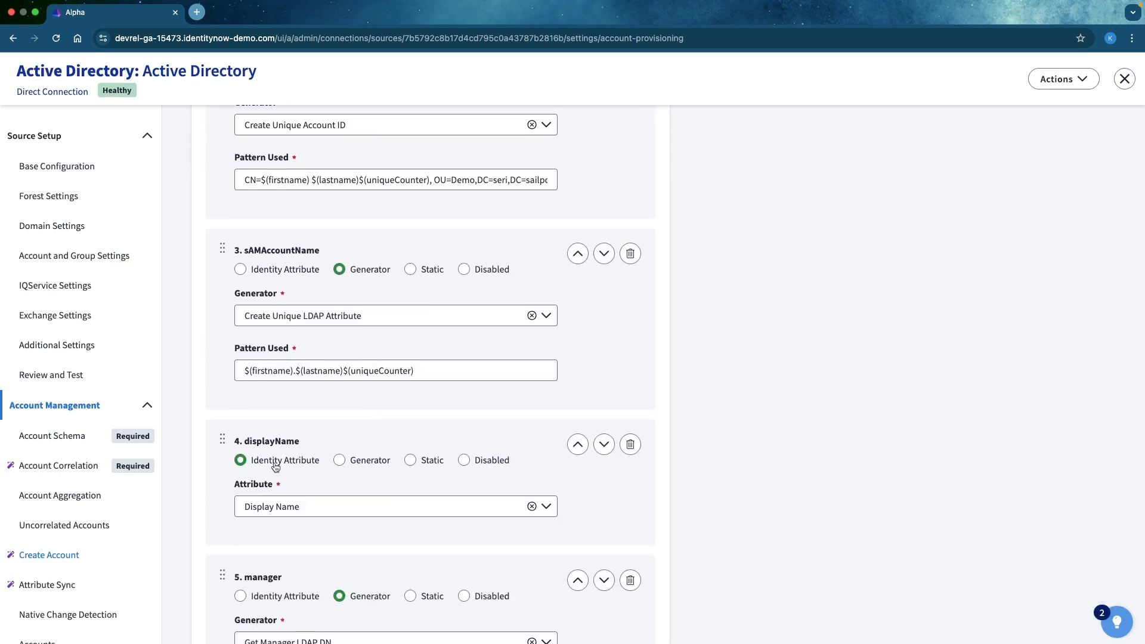
left_click(297, 511)
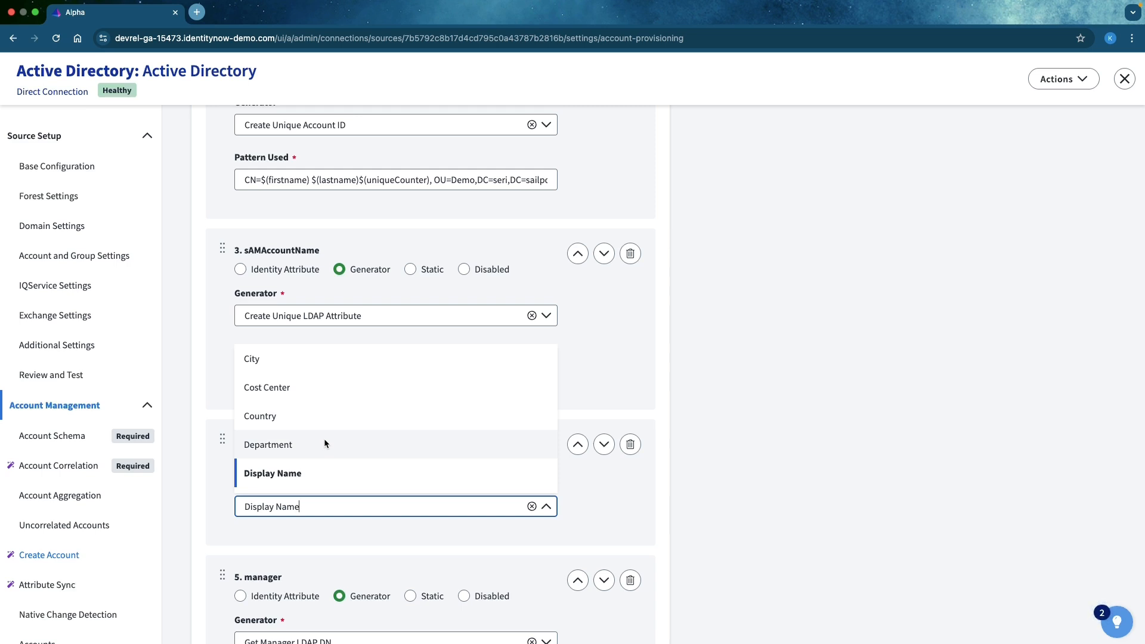
left_click(900, 447)
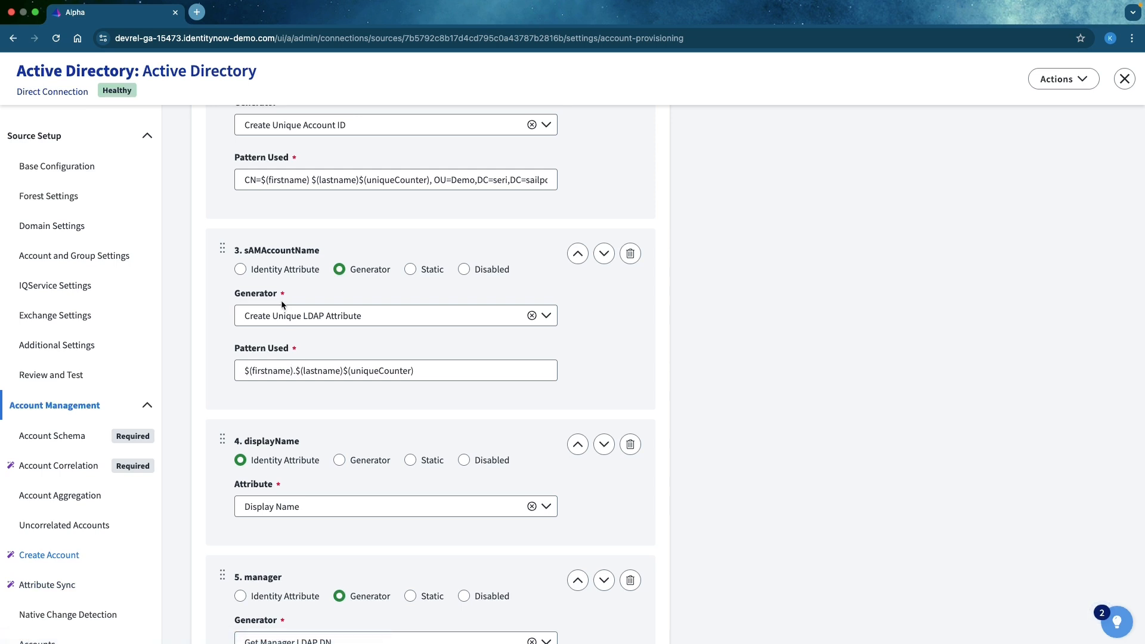
scroll(281, 299, "up", 3)
scroll(257, 354, "up", 4)
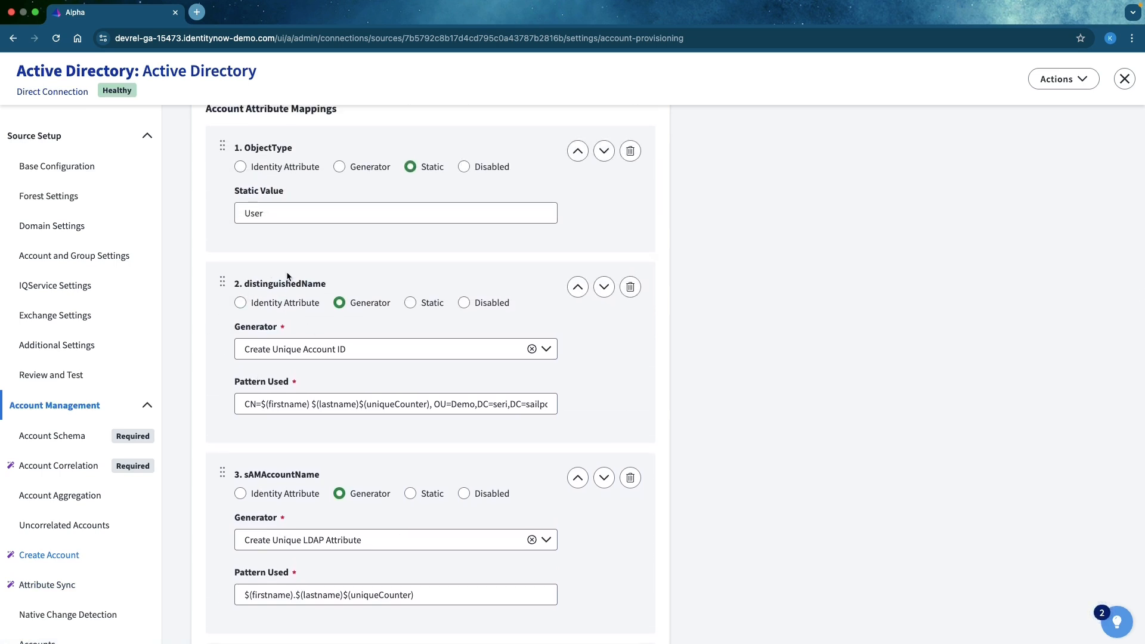
scroll(290, 279, "up", 2)
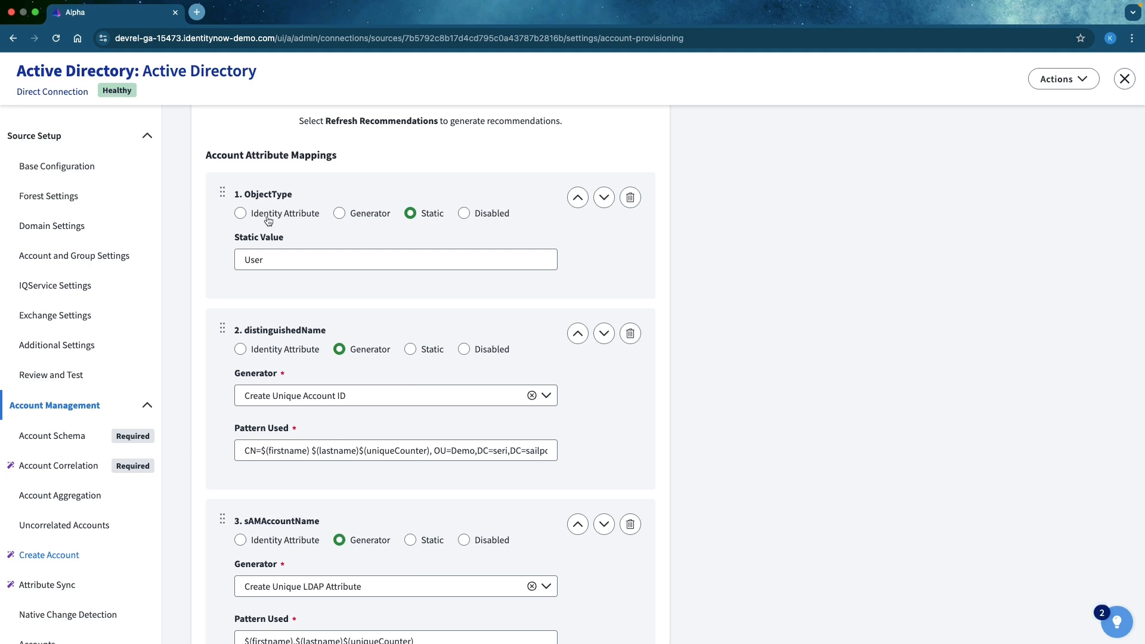
left_click(69, 587)
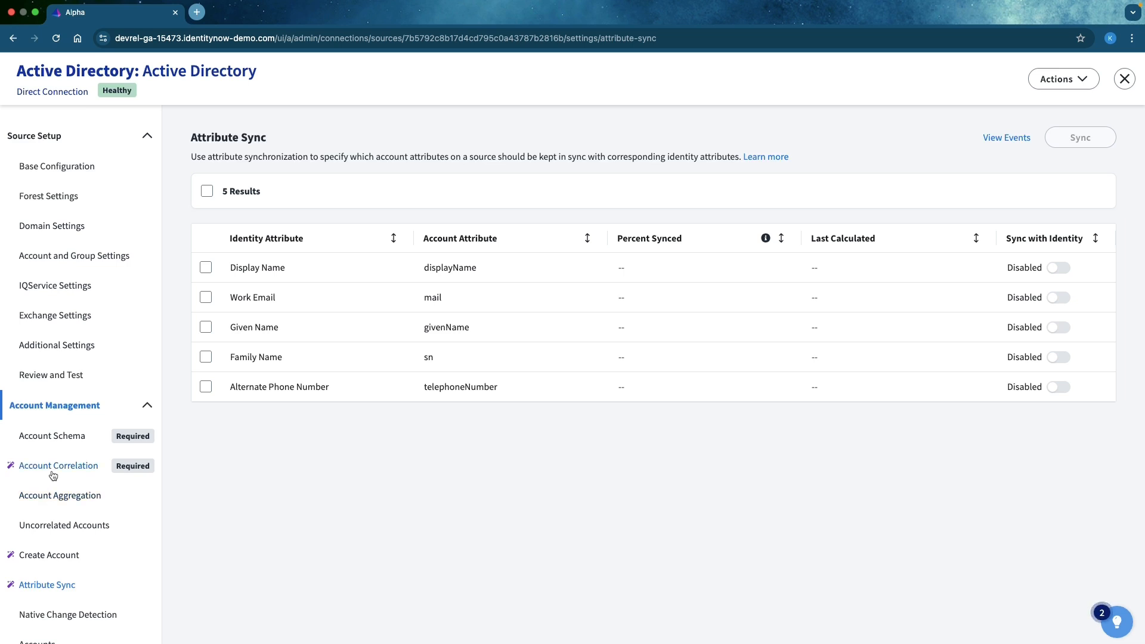
- Try mapping ObjectType to the City identity attribute in the Create Account policy, and discard the unsaved change by returning to Attribute Sync
left_click(52, 557)
scroll(573, 479, "down", 1)
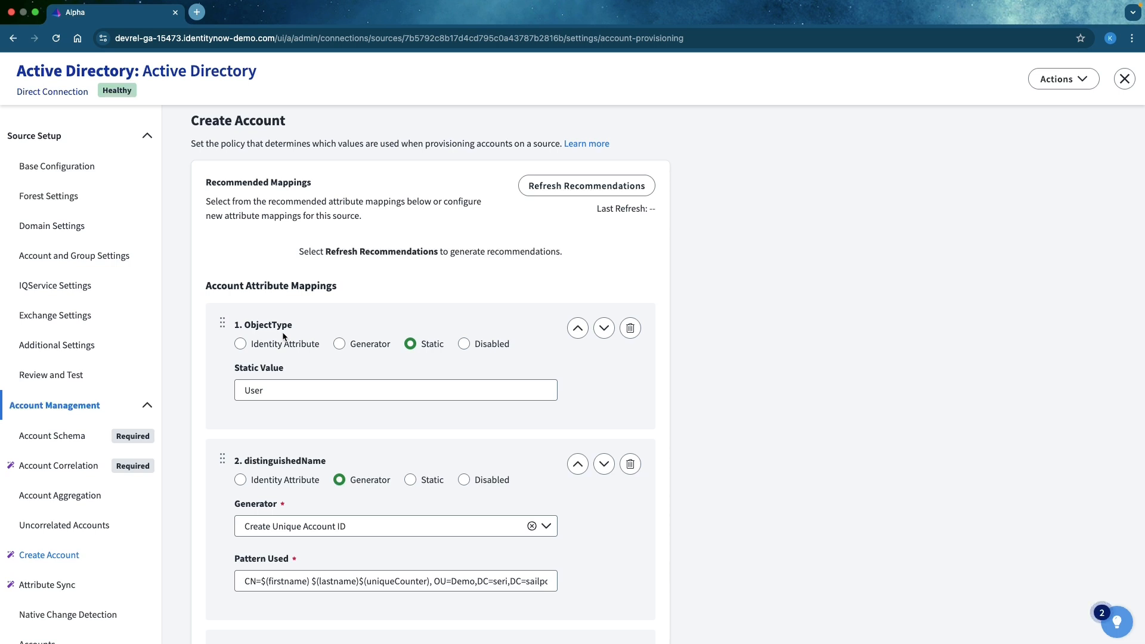
left_click(241, 346)
left_click(317, 396)
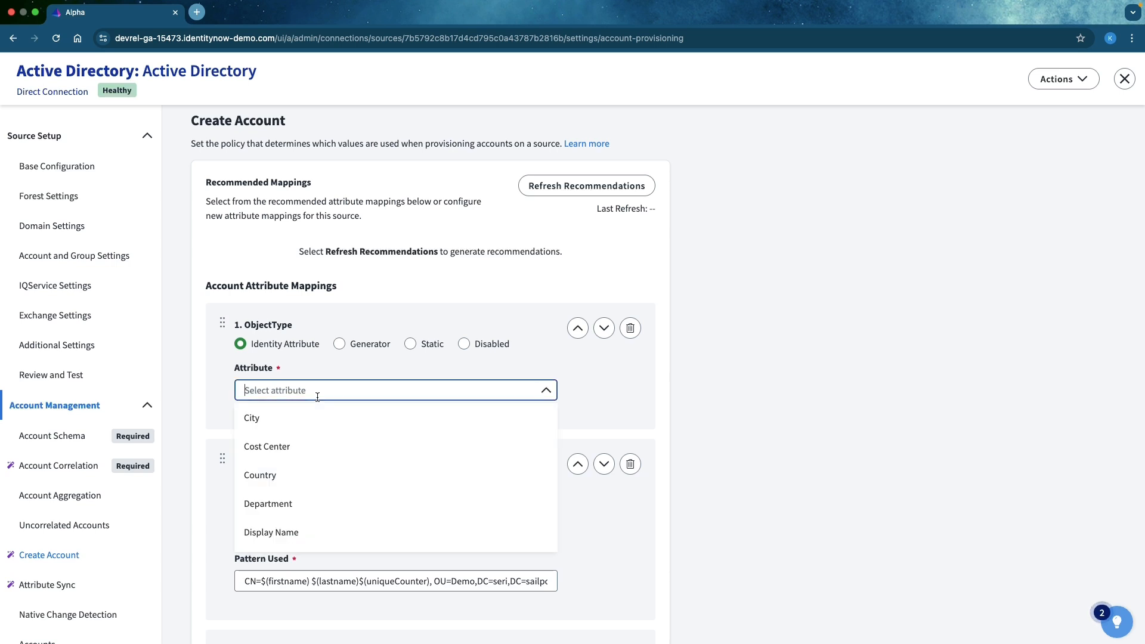
left_click(257, 418)
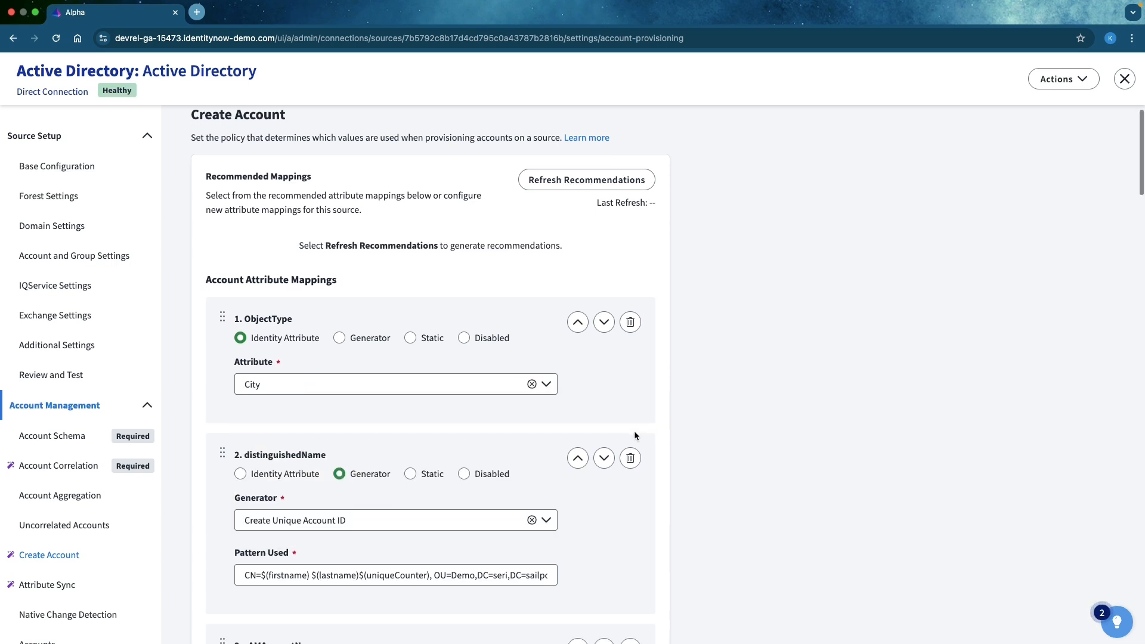
scroll(635, 430, "down", 1)
scroll(633, 433, "up", 2)
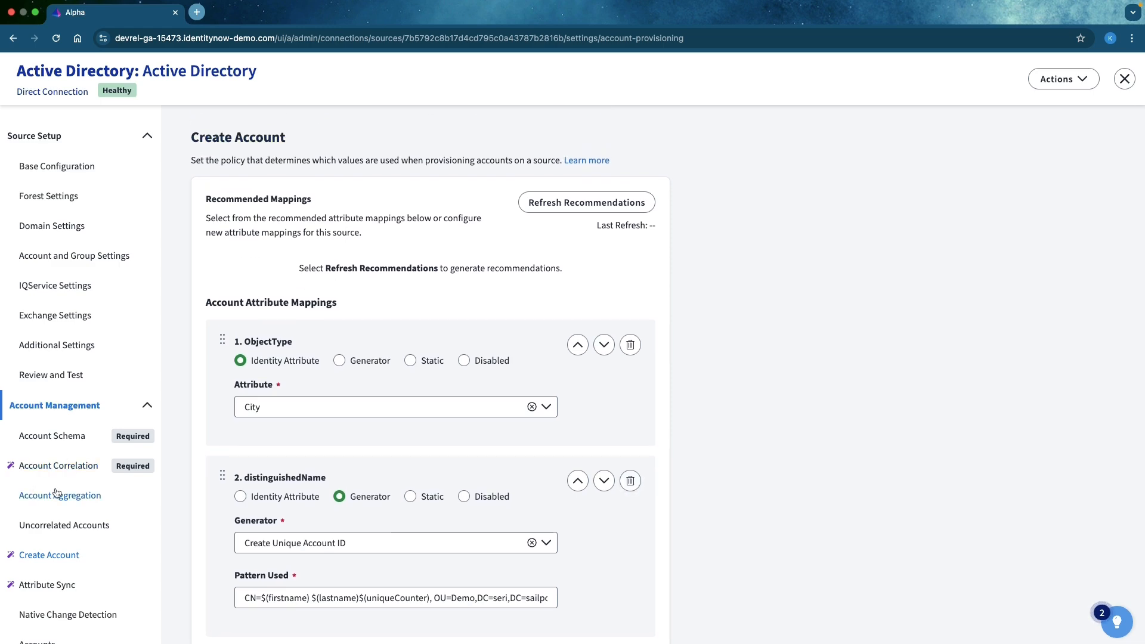
left_click(54, 586)
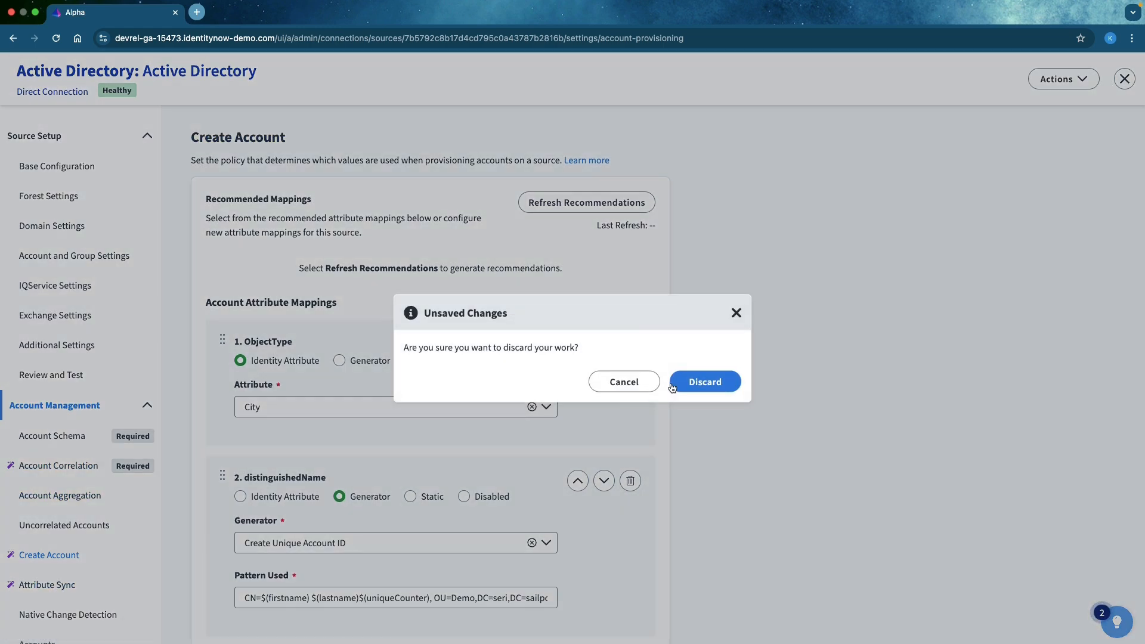
left_click(699, 382)
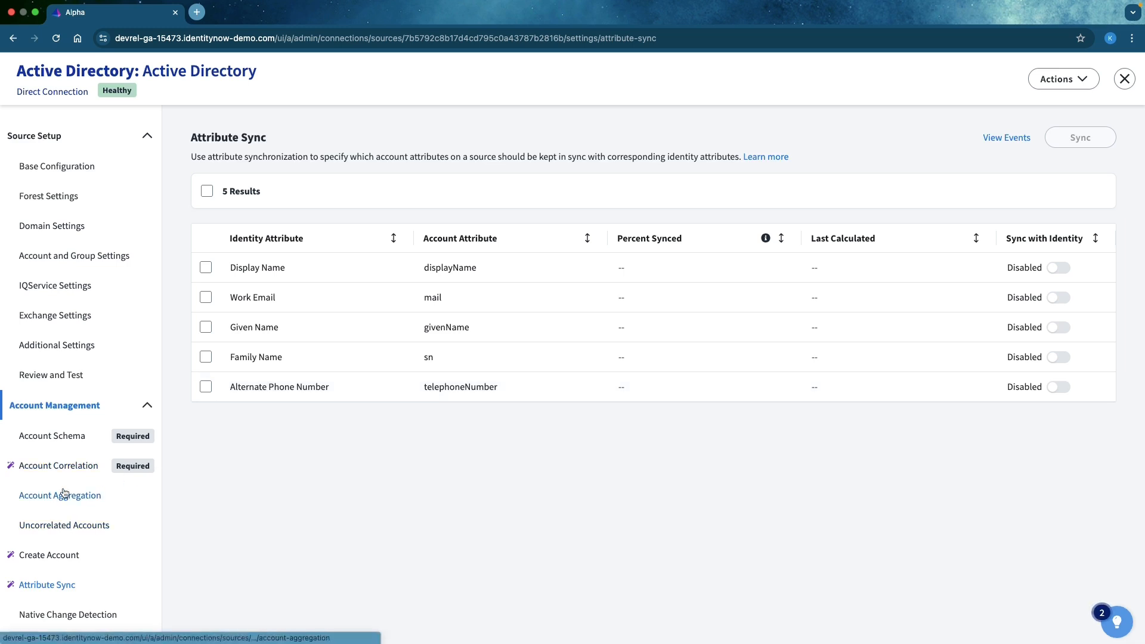
- Map sAMAccountName to the Employee Number identity attribute in the Create Account policy and save the mappings
left_click(60, 555)
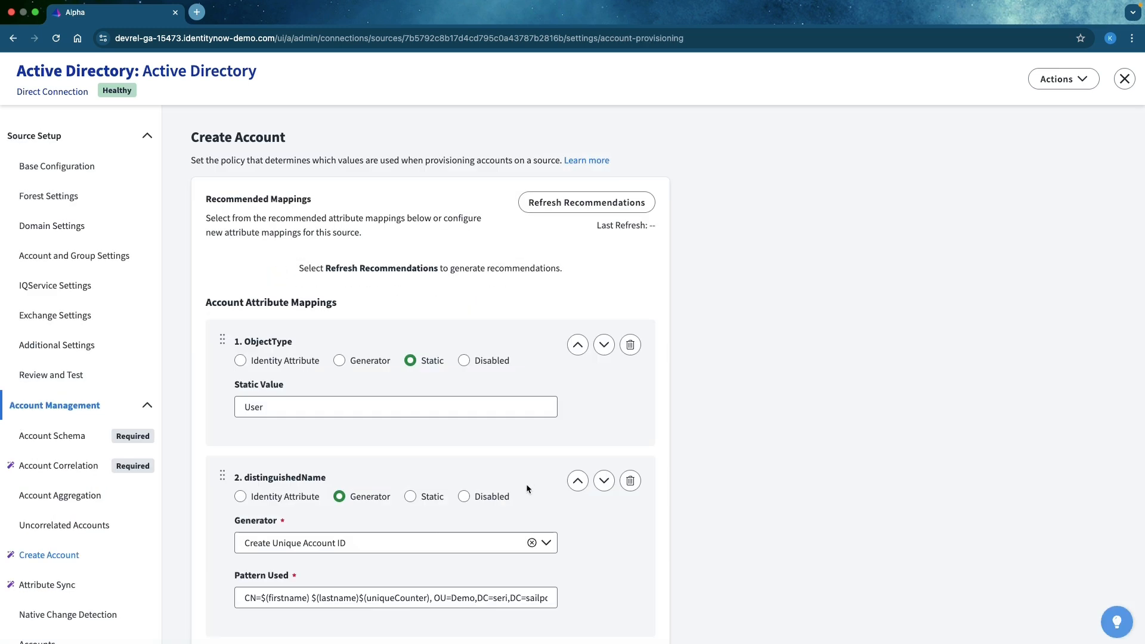
scroll(526, 489, "down", 5)
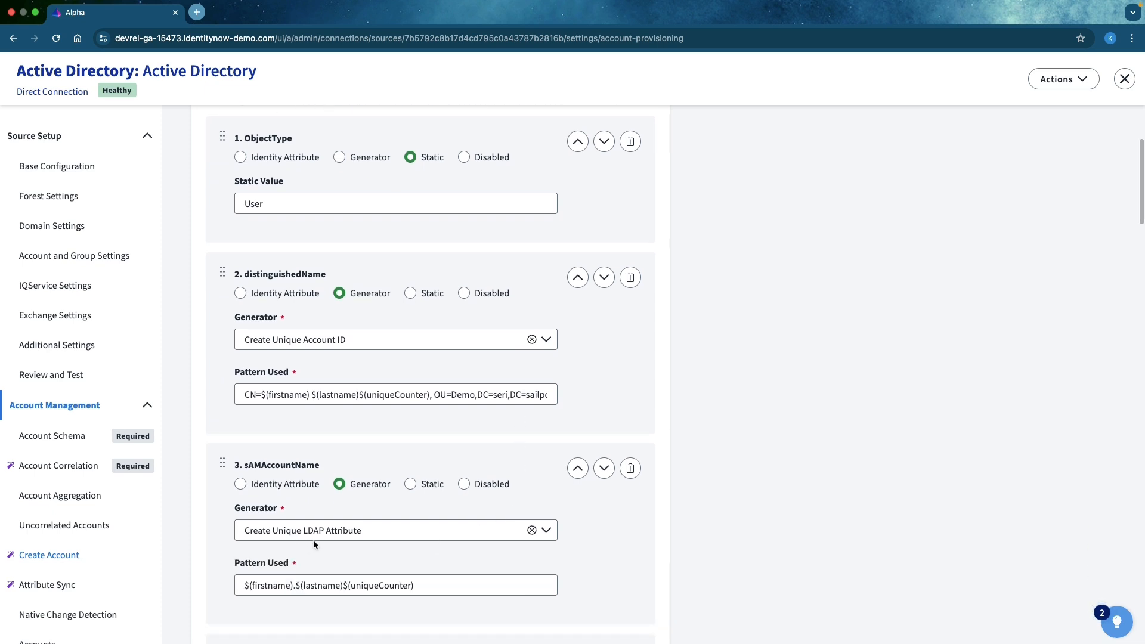
scroll(313, 539, "down", 2)
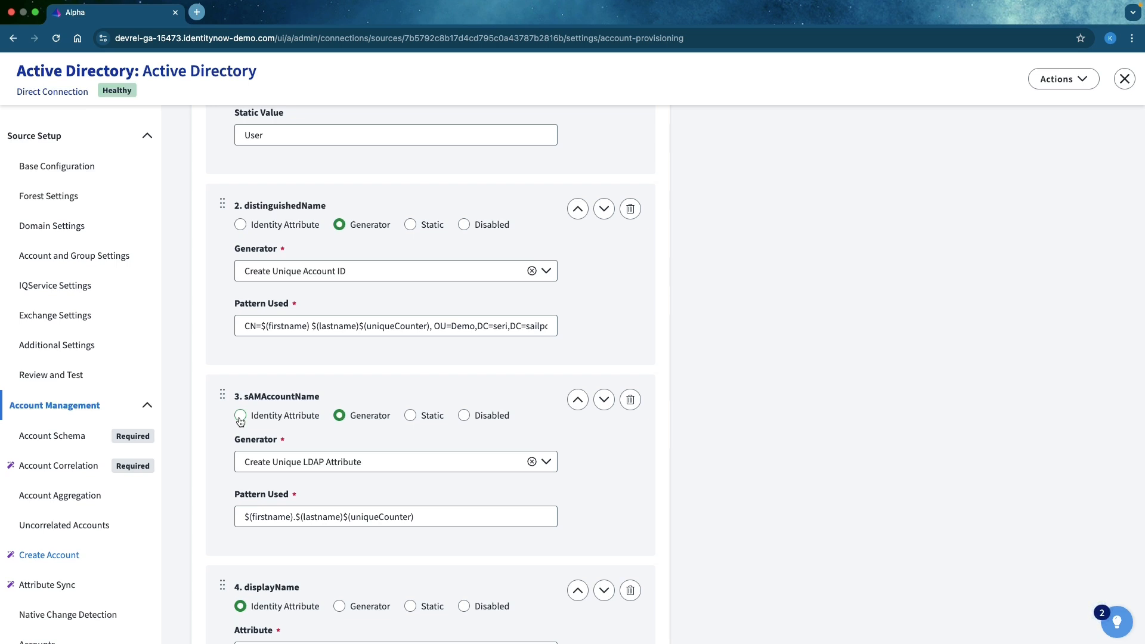
left_click(240, 418)
left_click(279, 462)
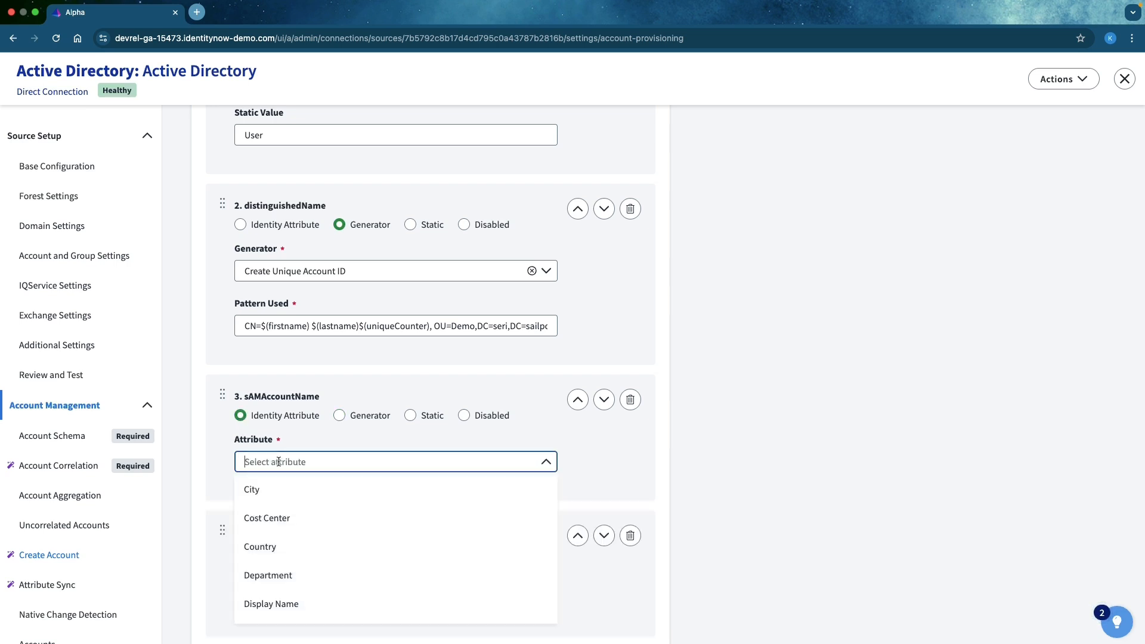
scroll(298, 554, "down", 5)
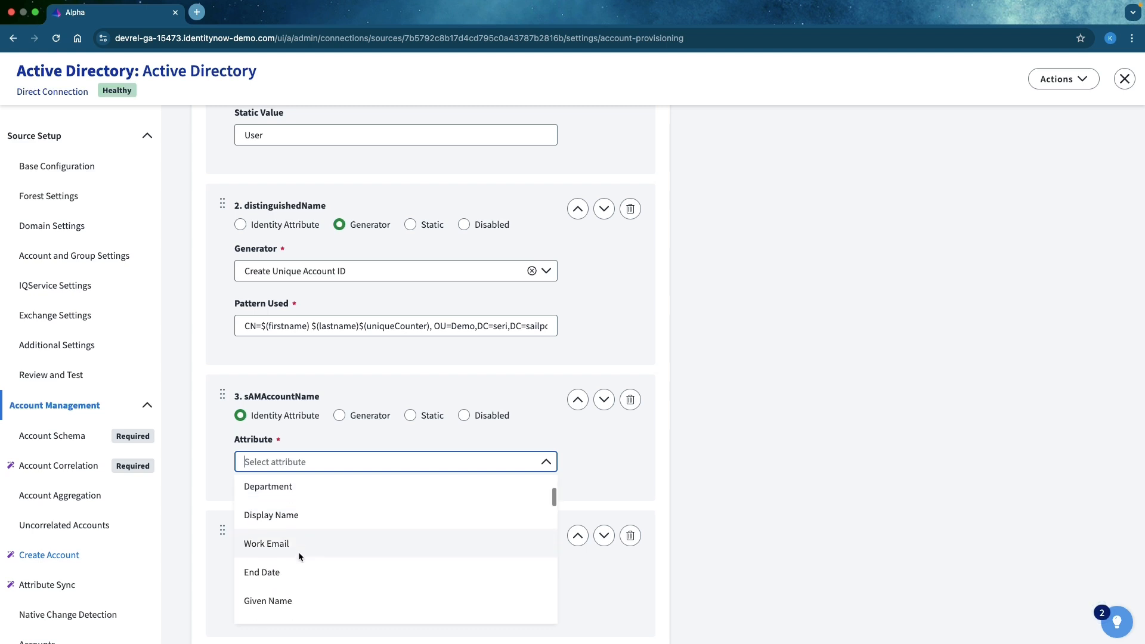
left_click(297, 555)
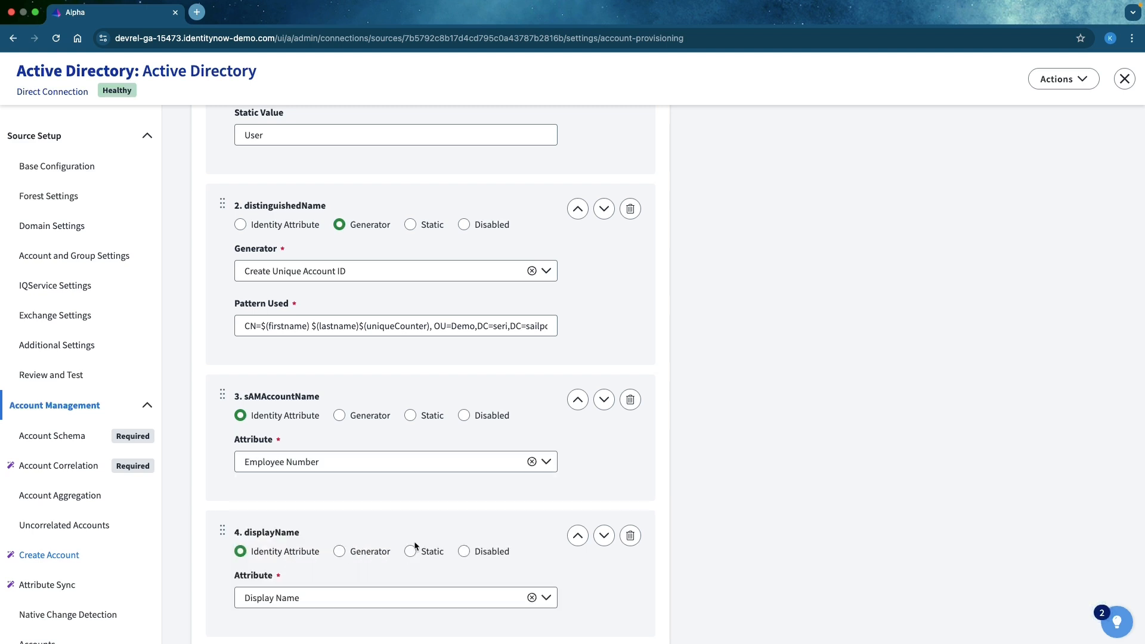
scroll(902, 514, "down", 8)
scroll(900, 518, "down", 20)
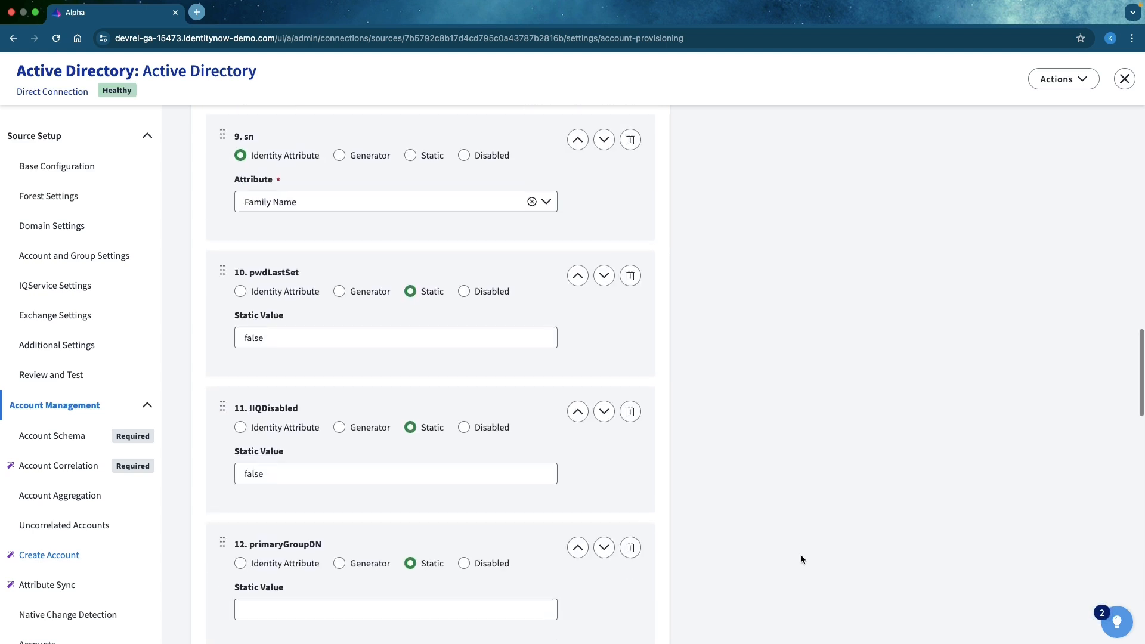
scroll(799, 560, "down", 1)
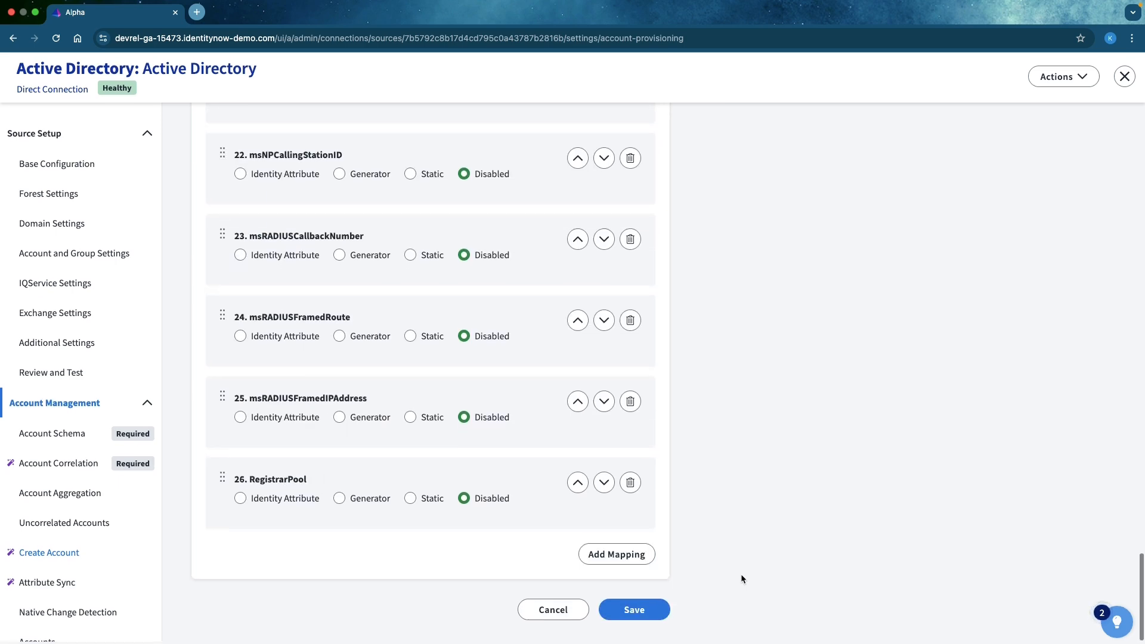
left_click(641, 612)
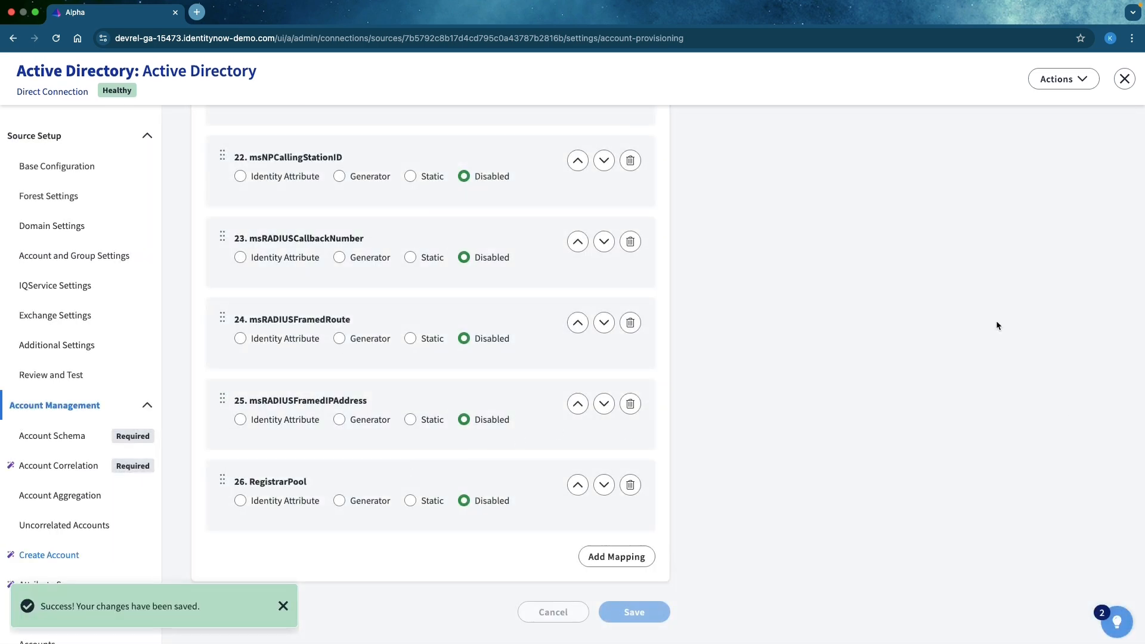
- Enable synchronization of the Given Name identity attribute with the givenName account attribute in Attribute Sync
scroll(64, 508, "down", 3)
left_click(66, 504)
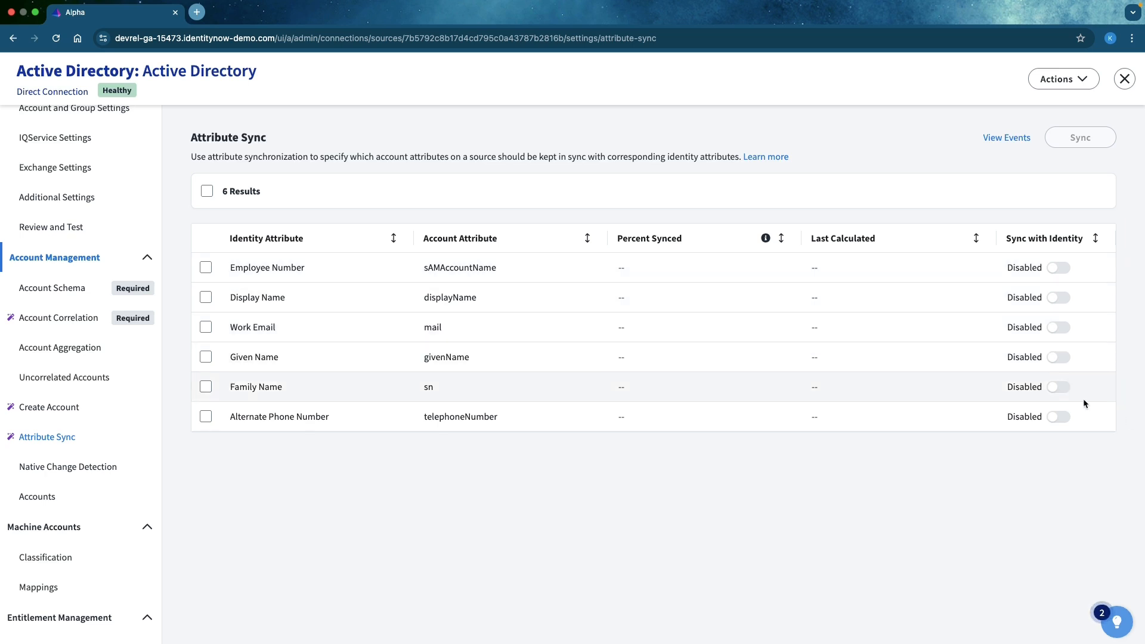
left_click(1058, 358)
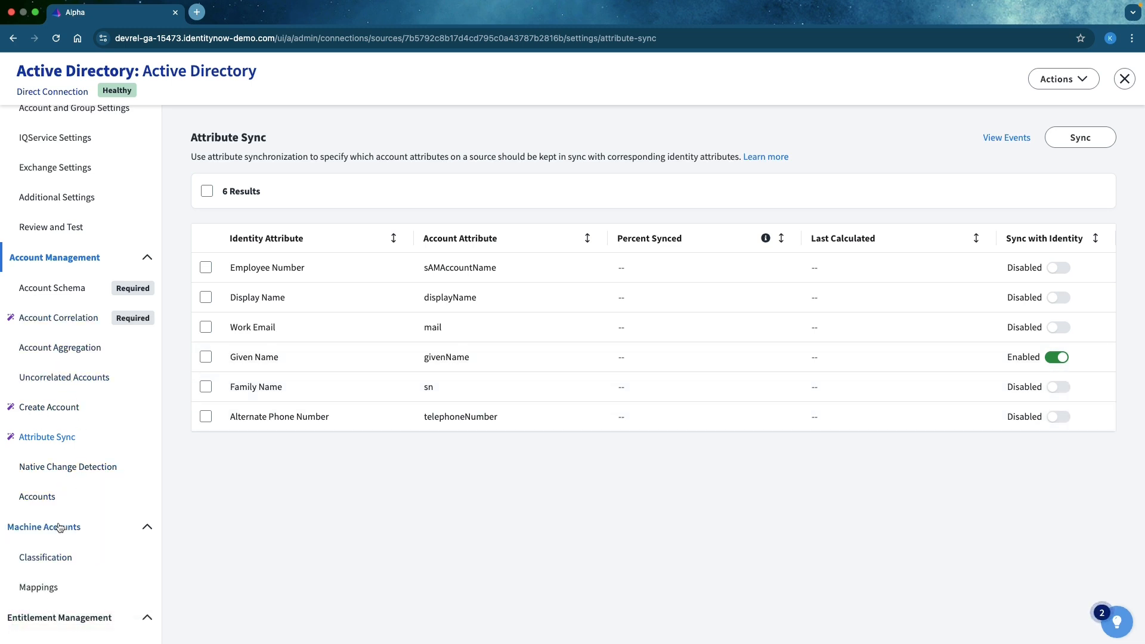
- Map givenName to the Display Name identity attribute in the Create Account policy and save the mappings
left_click(51, 409)
scroll(618, 486, "down", 8)
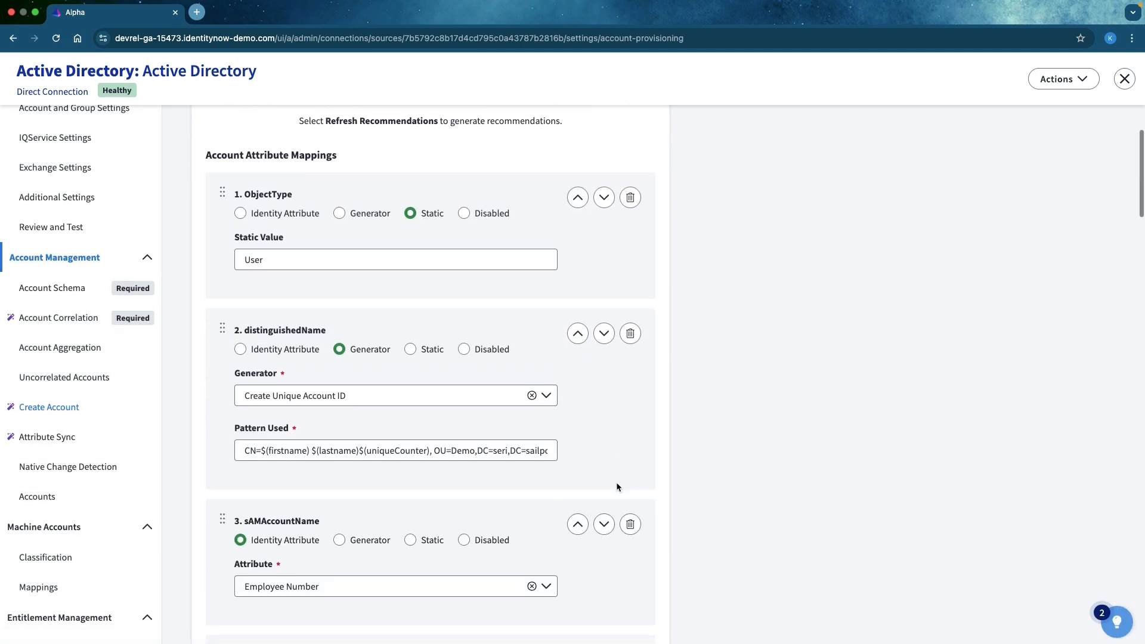
scroll(614, 482, "down", 9)
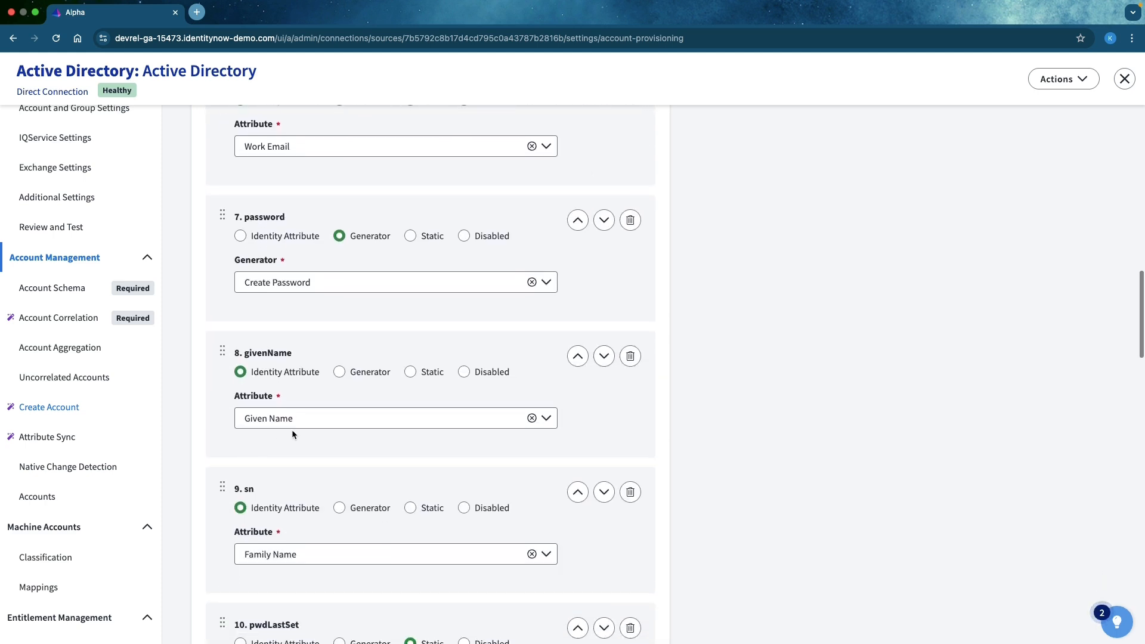
left_click(299, 421)
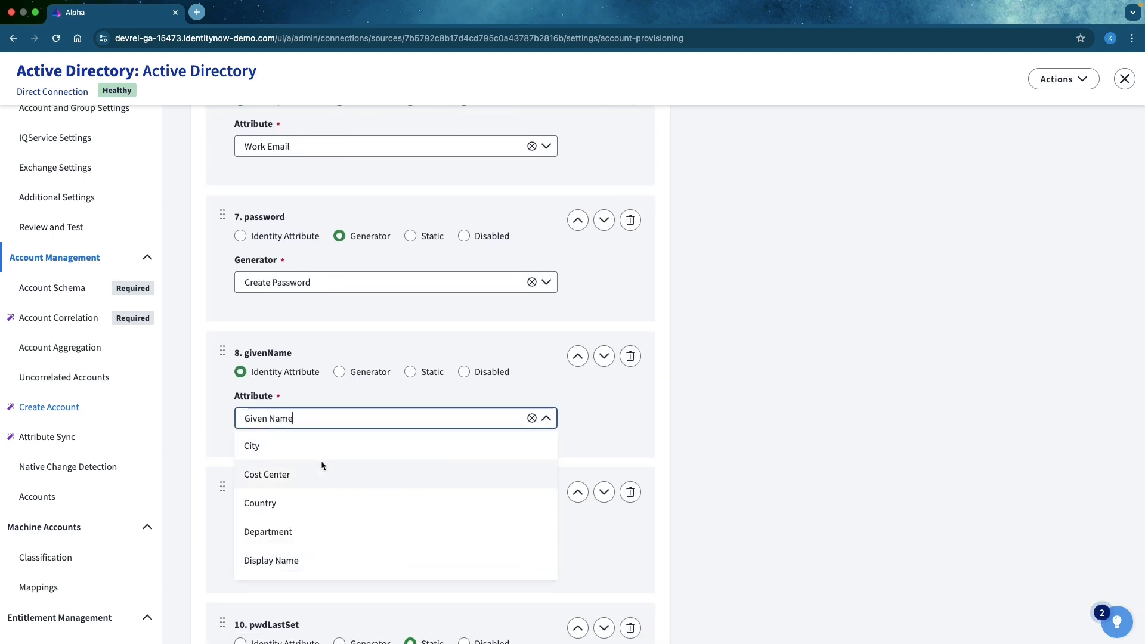
left_click(292, 559)
scroll(834, 463, "down", 20)
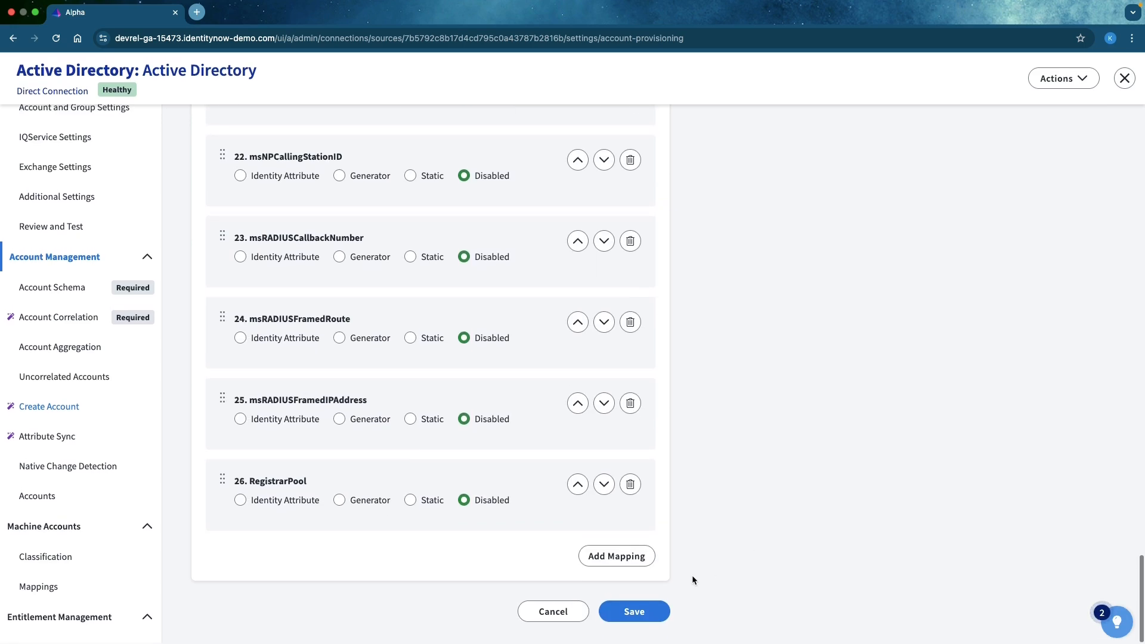
left_click(627, 619)
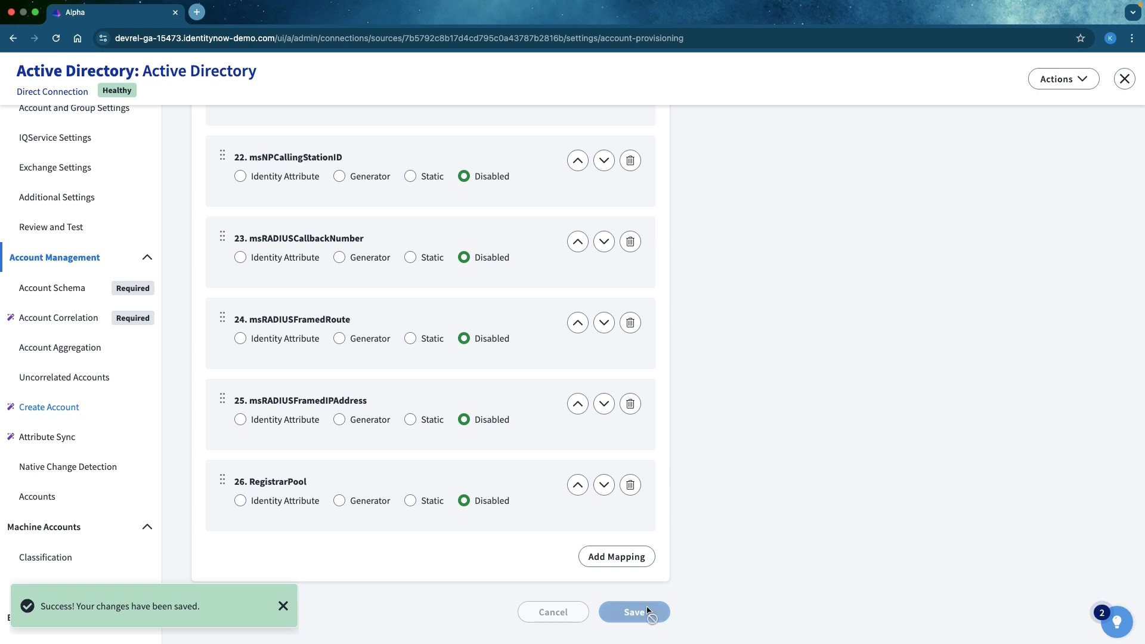
- Disable synchronization of Given Name with givenName in Attribute Sync and reload the page
left_click(70, 441)
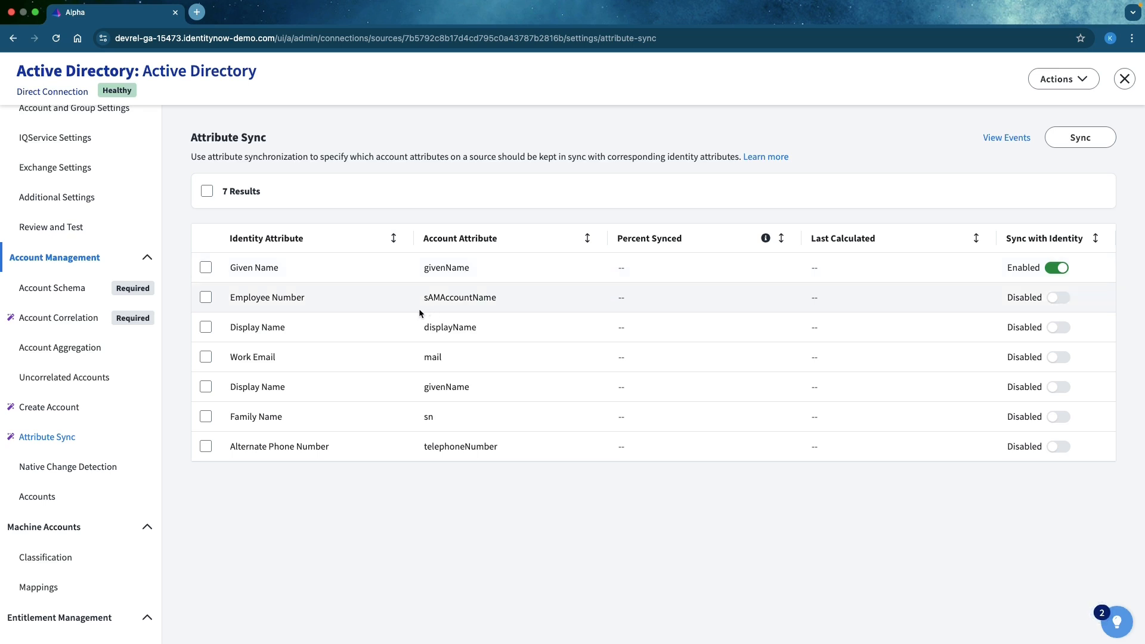
left_click(1054, 269)
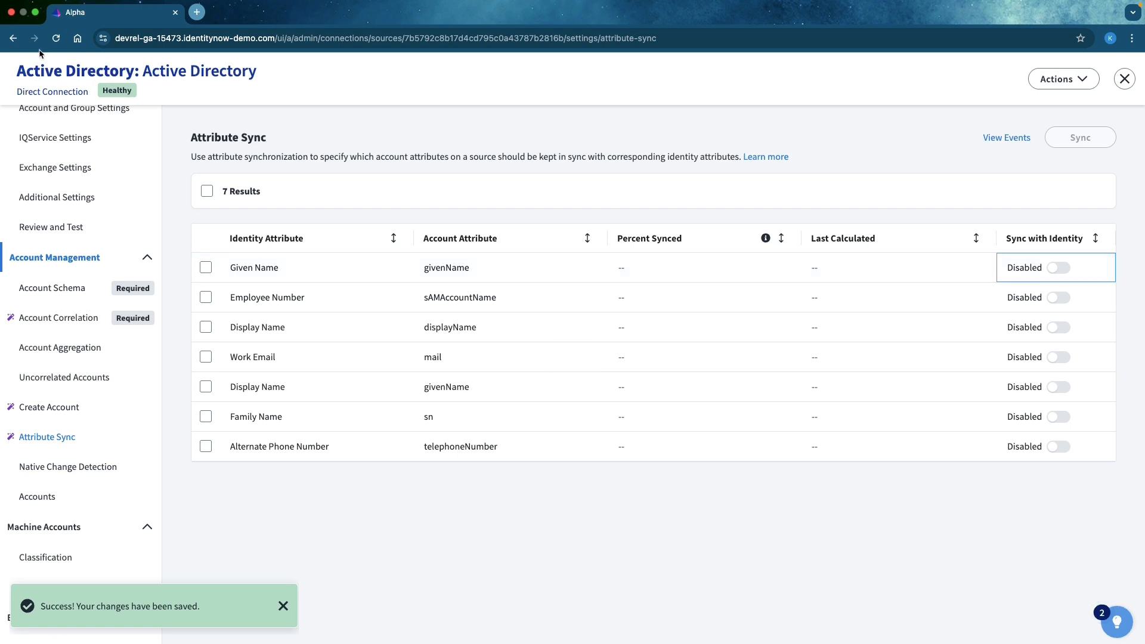
left_click(56, 37)
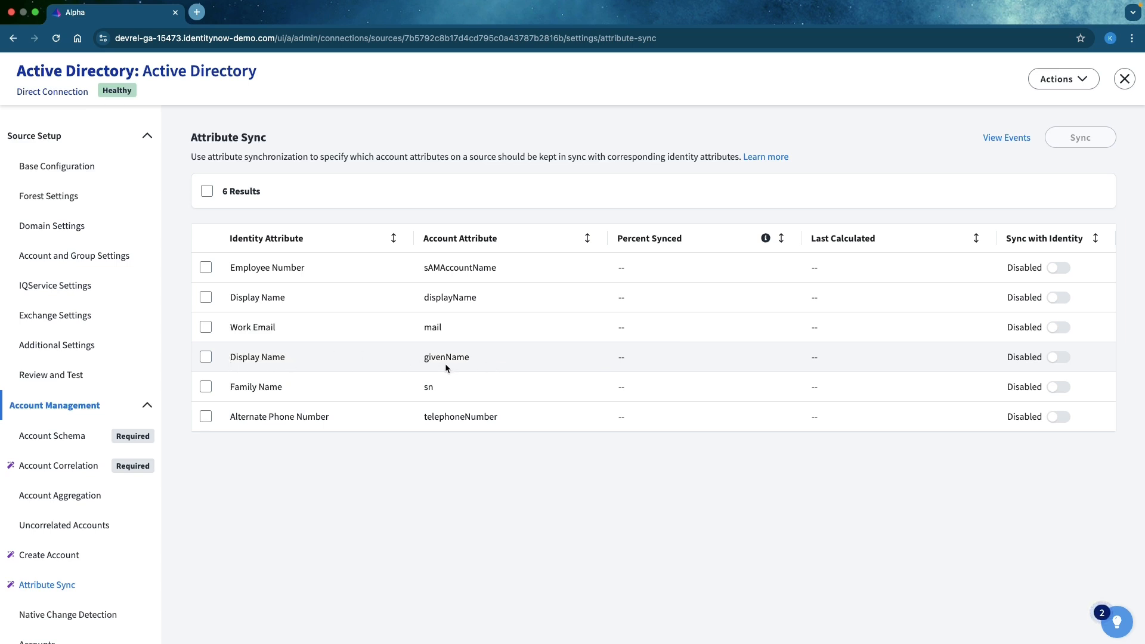
- Enable synchronization of Display Name with givenName, and switch it back off
left_click(1053, 363)
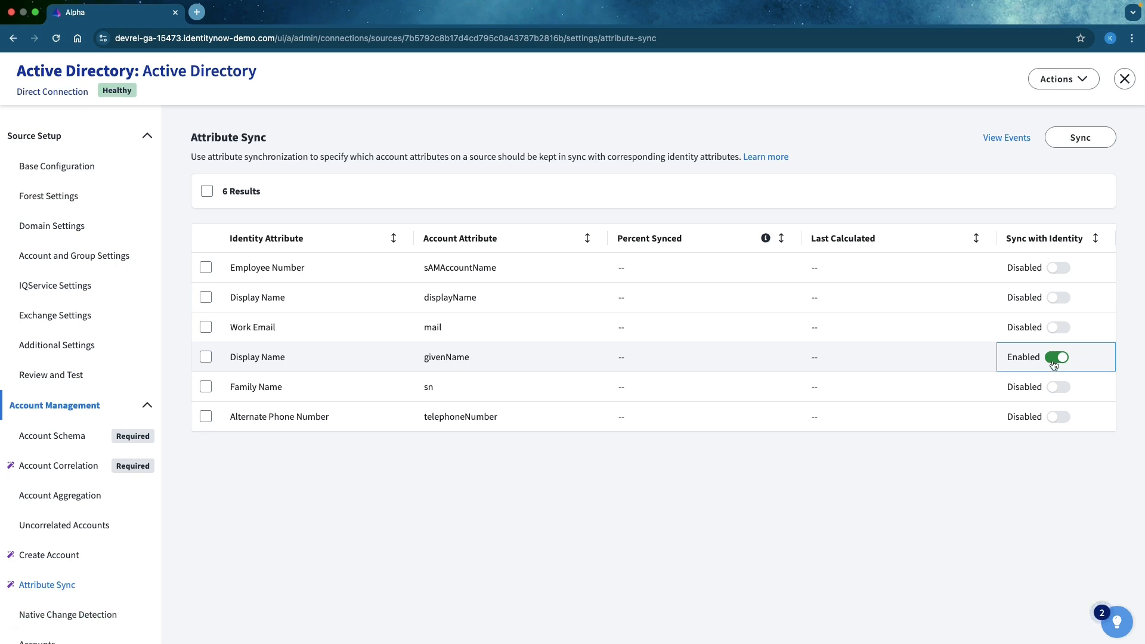
left_click(1053, 365)
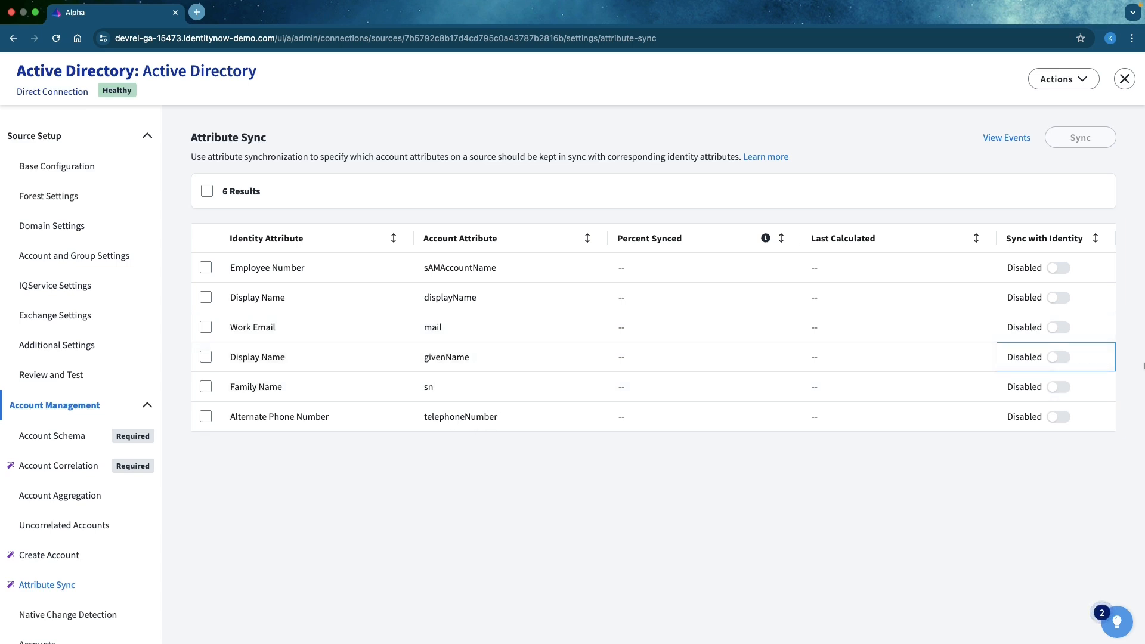
- In the Create Account policy, change the sAMAccountName mapping to a generator using Create Unique Account ID
left_click(98, 563)
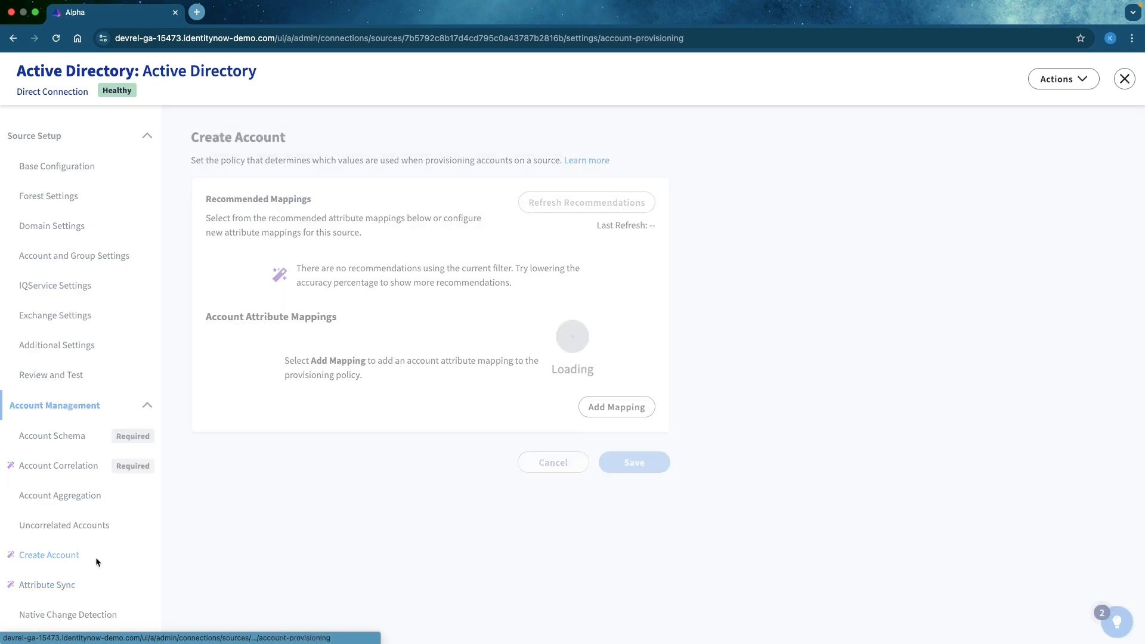
scroll(731, 493, "down", 2)
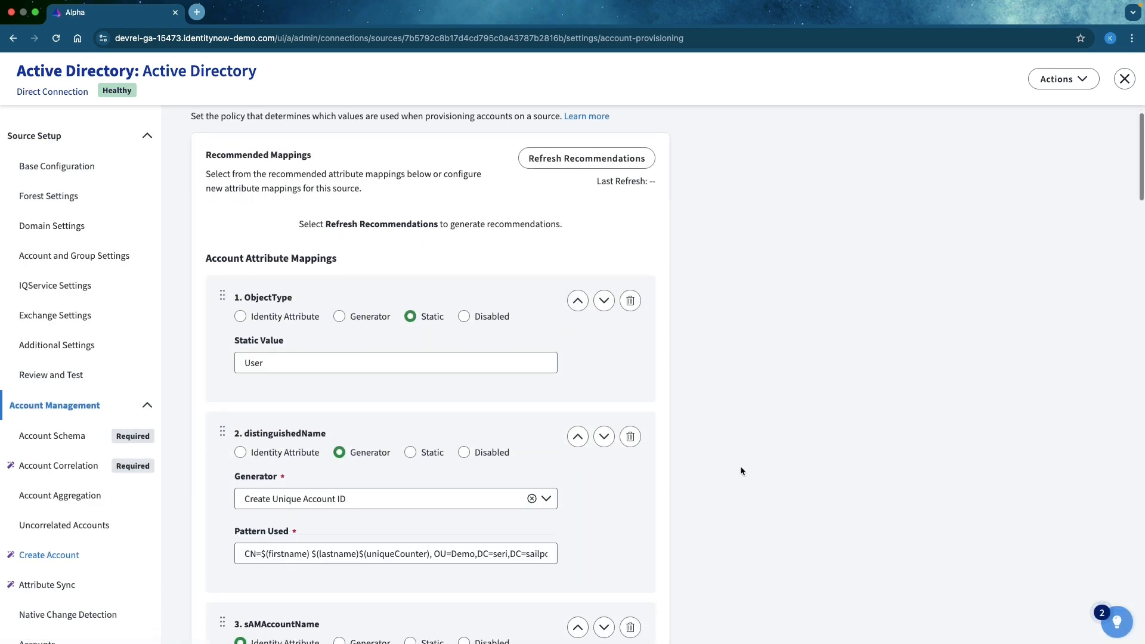
scroll(746, 470, "down", 10)
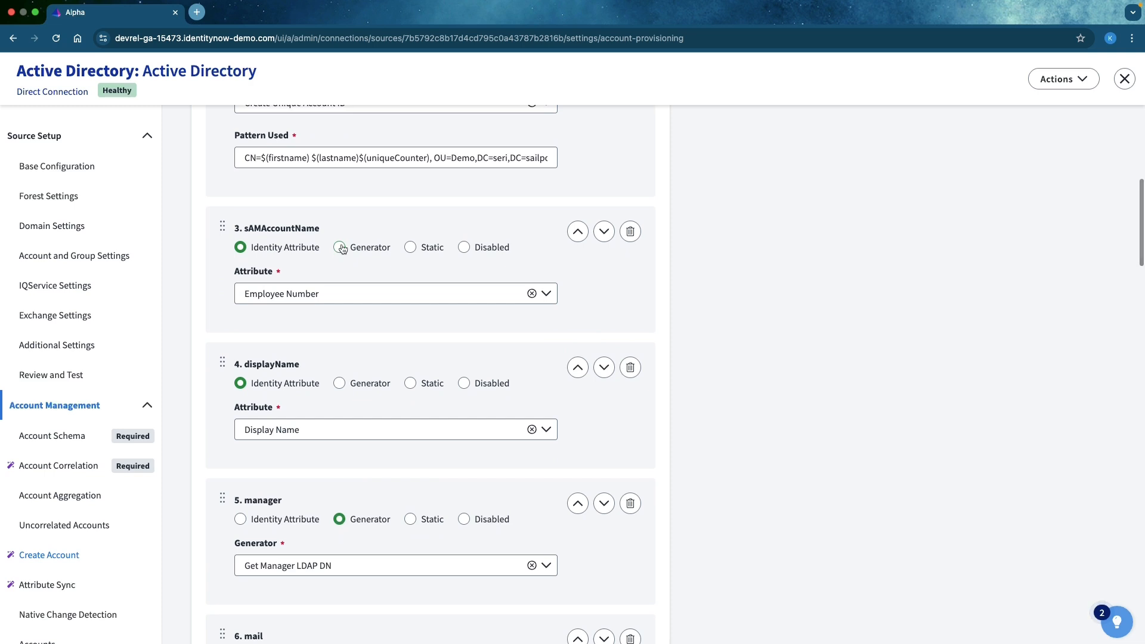
left_click(342, 248)
left_click(361, 292)
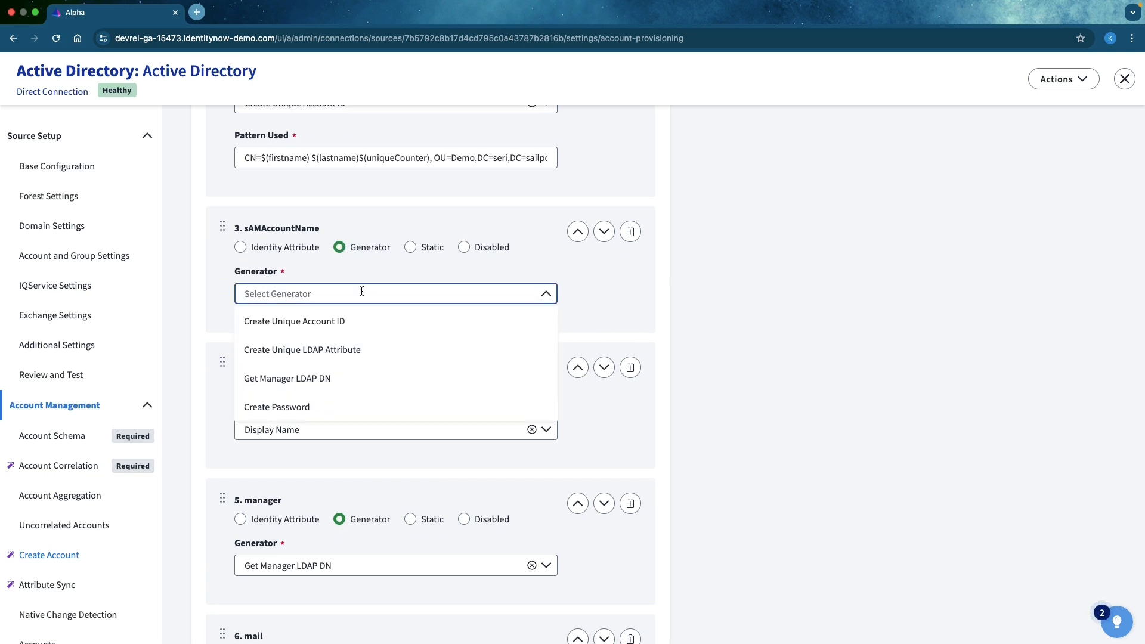
left_click(353, 320)
left_click(333, 344)
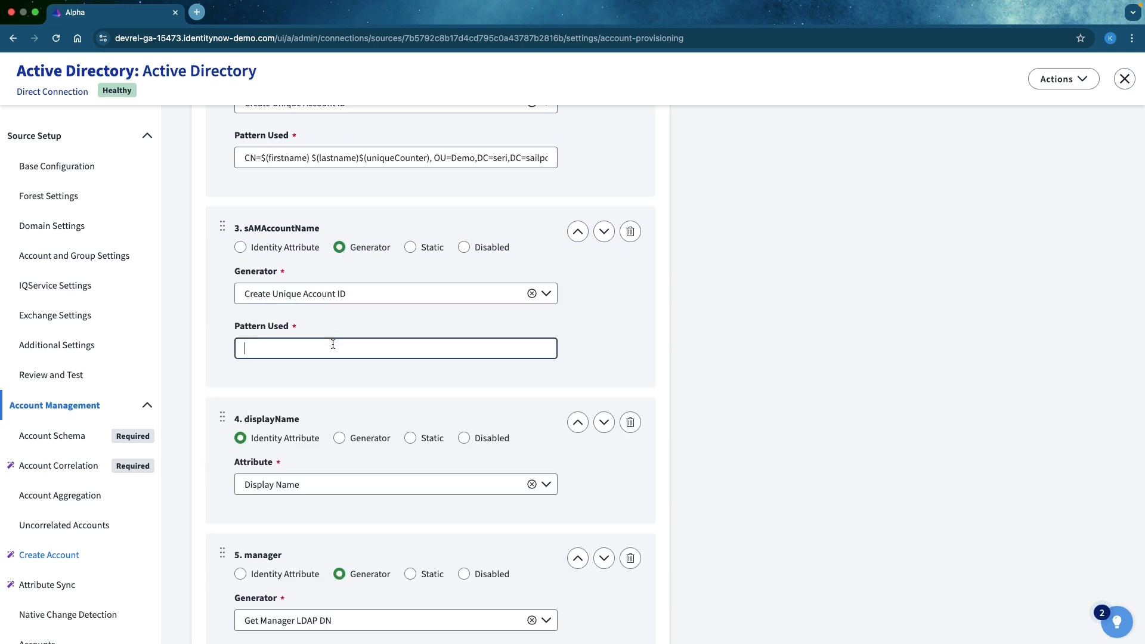
- Copy $(firstname) $(lastname)$(uniqueCounter) from the distinguishedName pattern into the sAMAccountName pattern
left_click(262, 157)
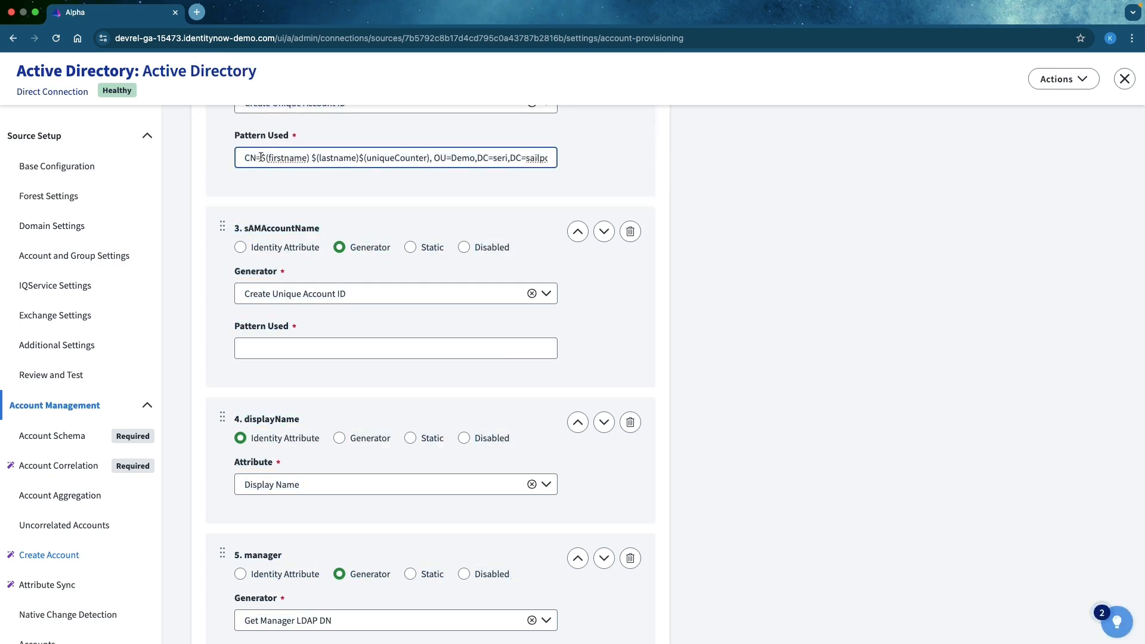
left_click_drag(261, 157, 429, 157)
key("super+c")
left_click(265, 156)
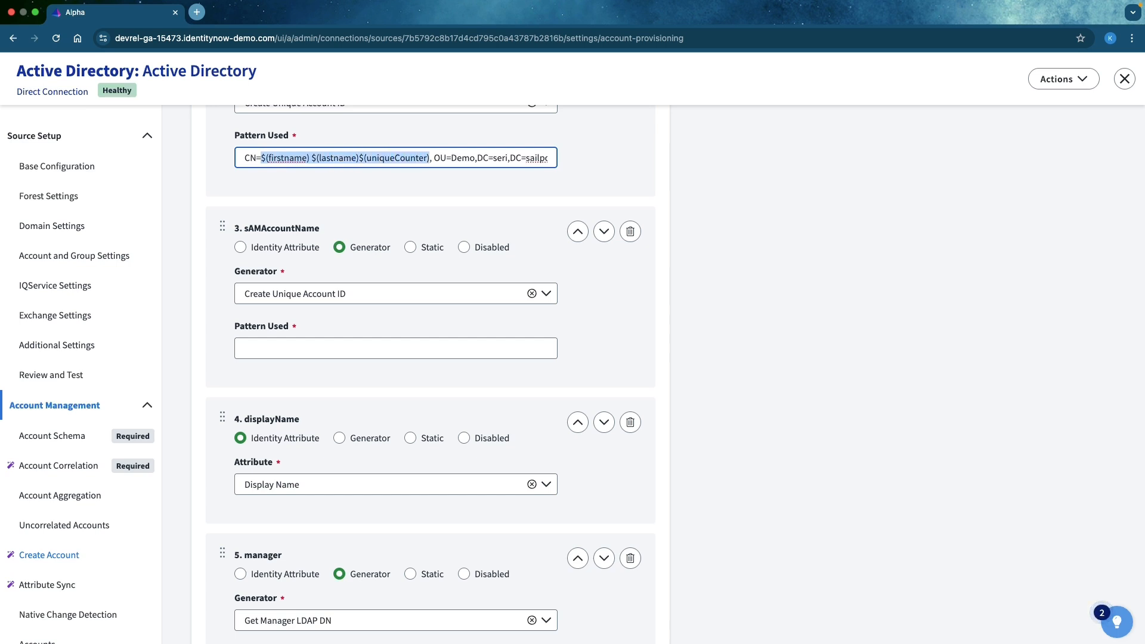
left_click(330, 348)
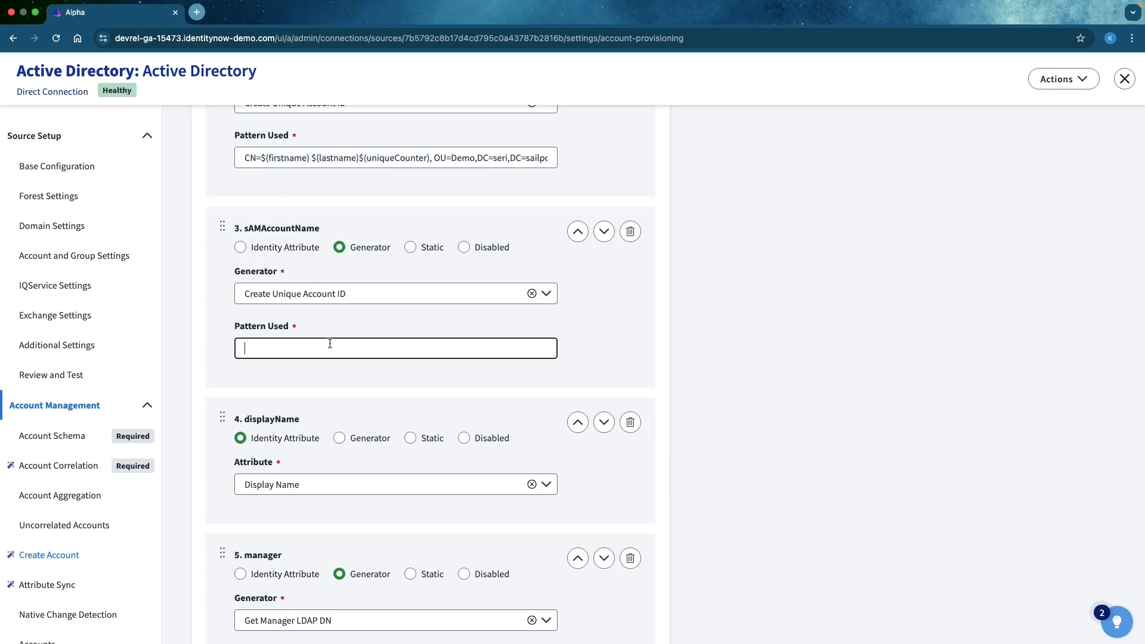
key("super+v")
left_click(877, 370)
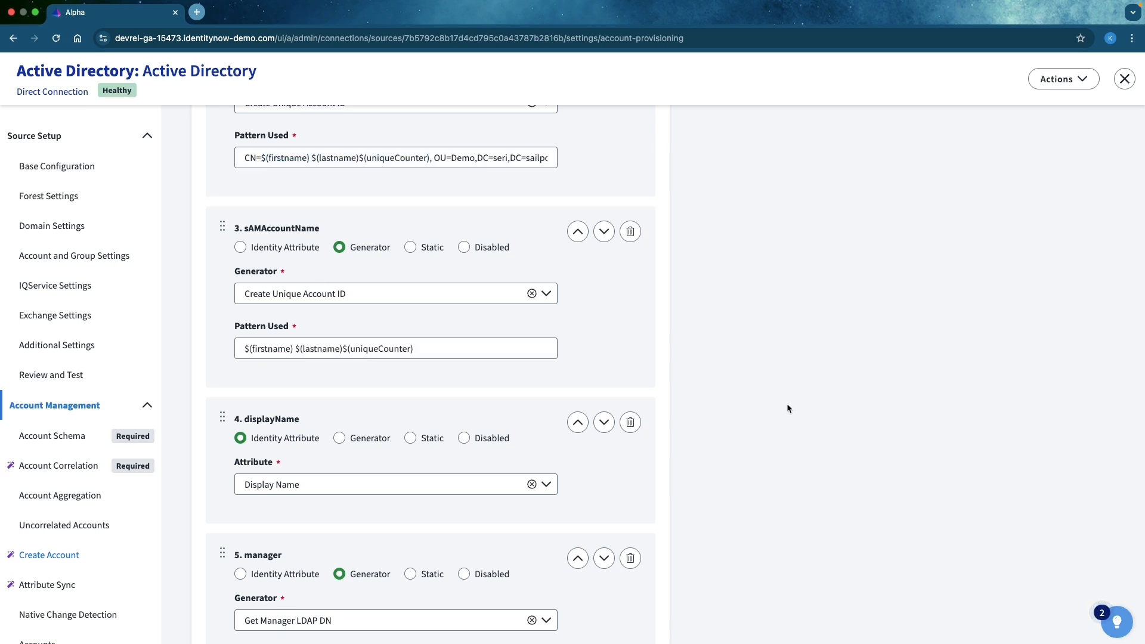
- Map the givenName account attribute to the Given Name identity attribute
scroll(786, 404, "down", 6)
scroll(784, 410, "down", 3)
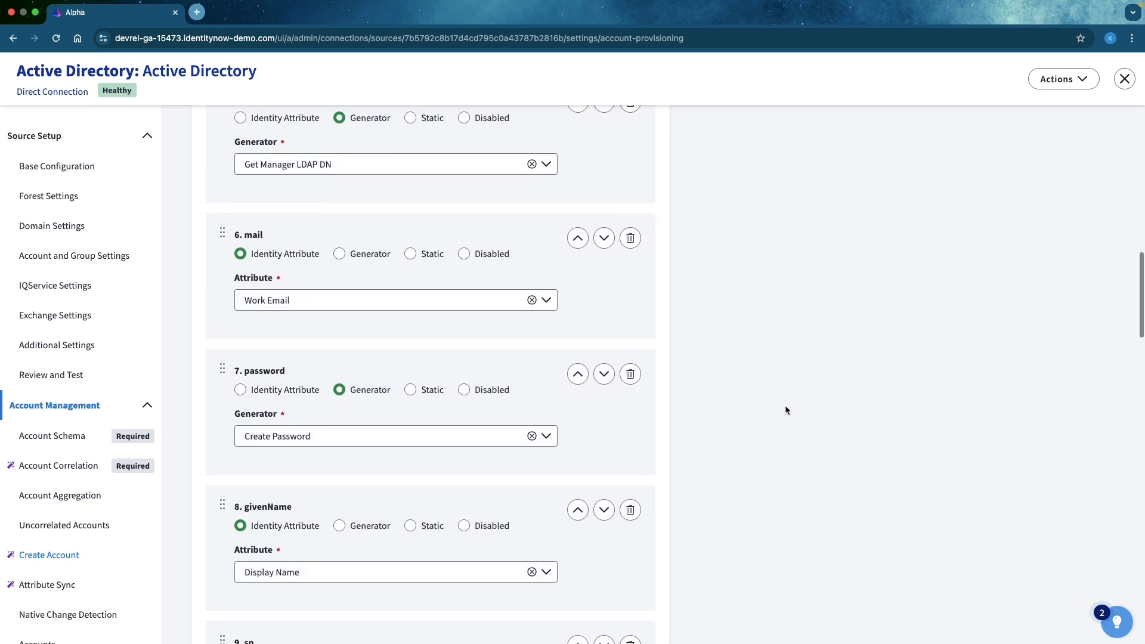
left_click(339, 471)
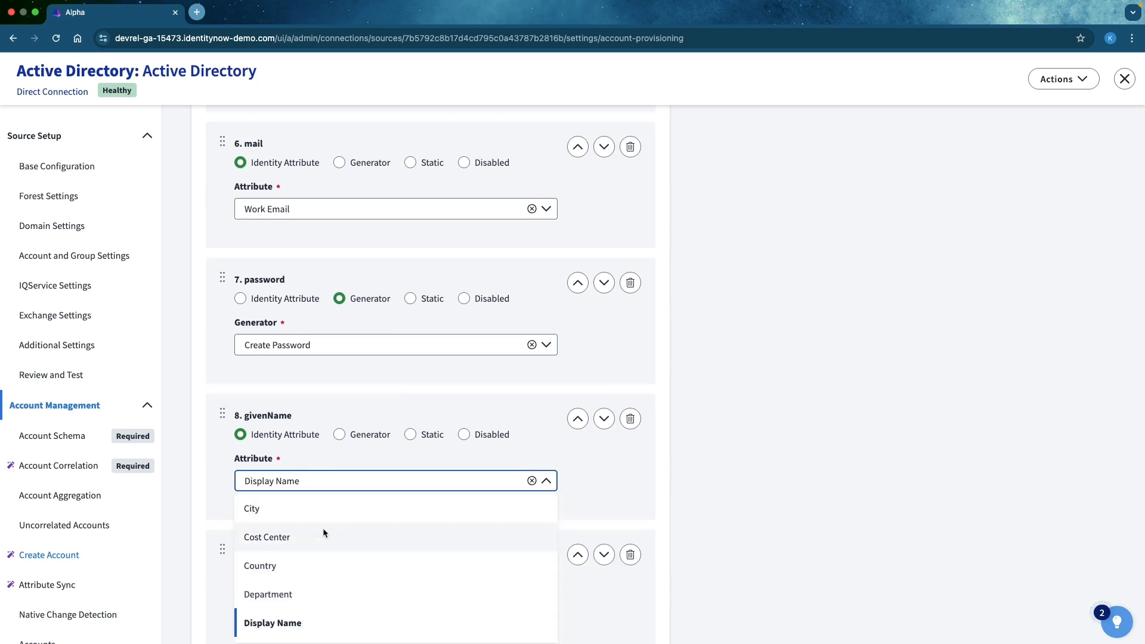
scroll(323, 528, "down", 3)
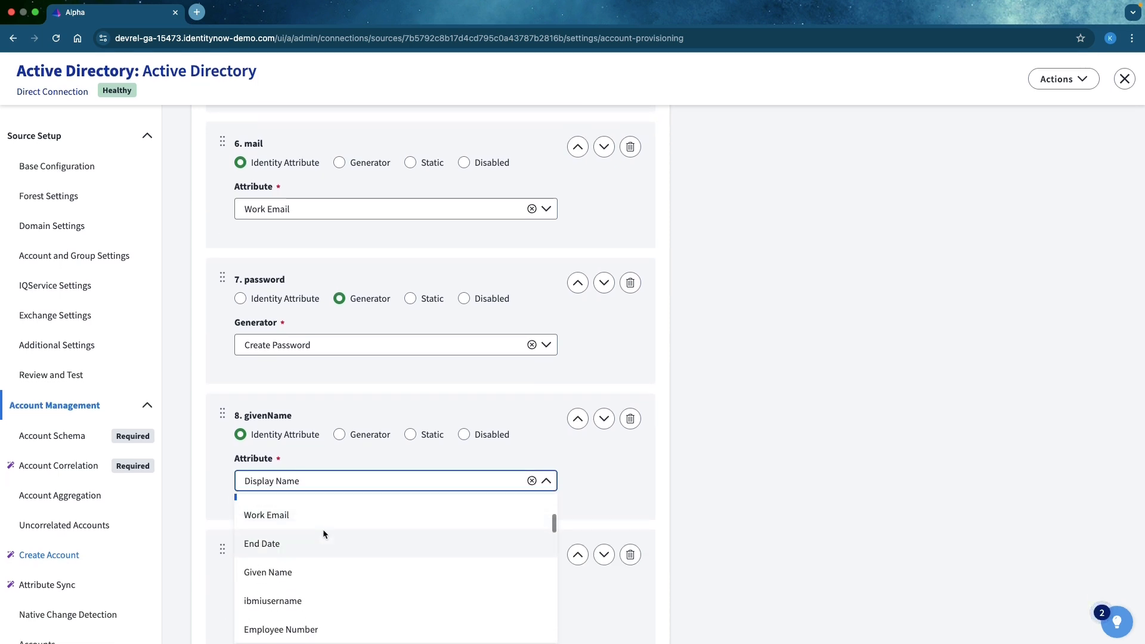
left_click(289, 572)
scroll(920, 486, "down", 15)
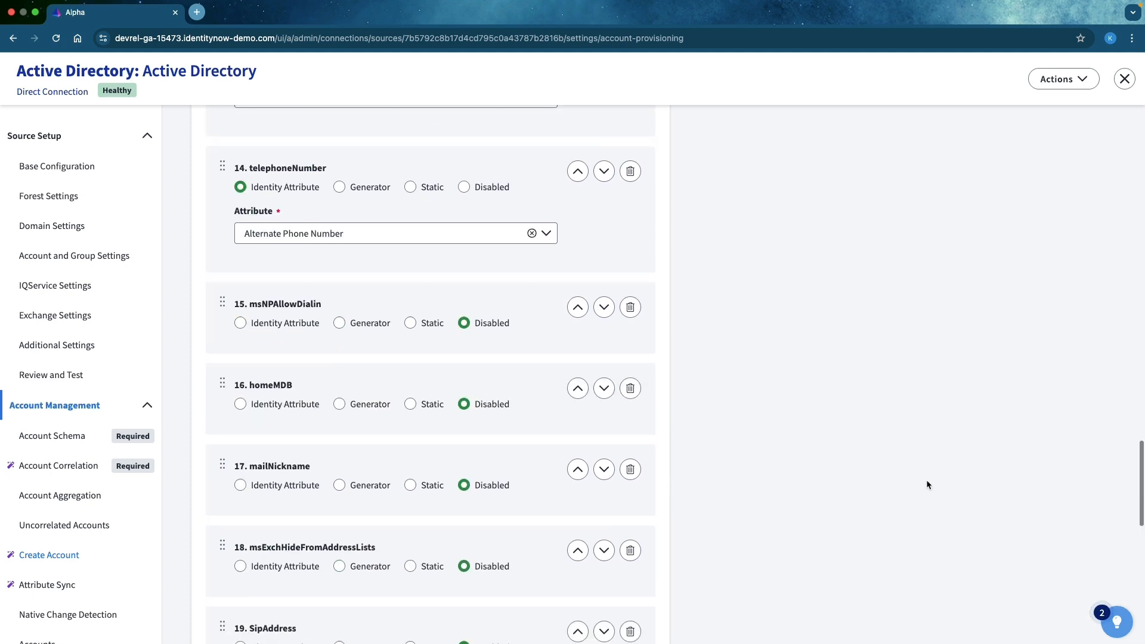
- Save the Create Account mappings and open the source's Attribute Sync page
left_click(660, 611)
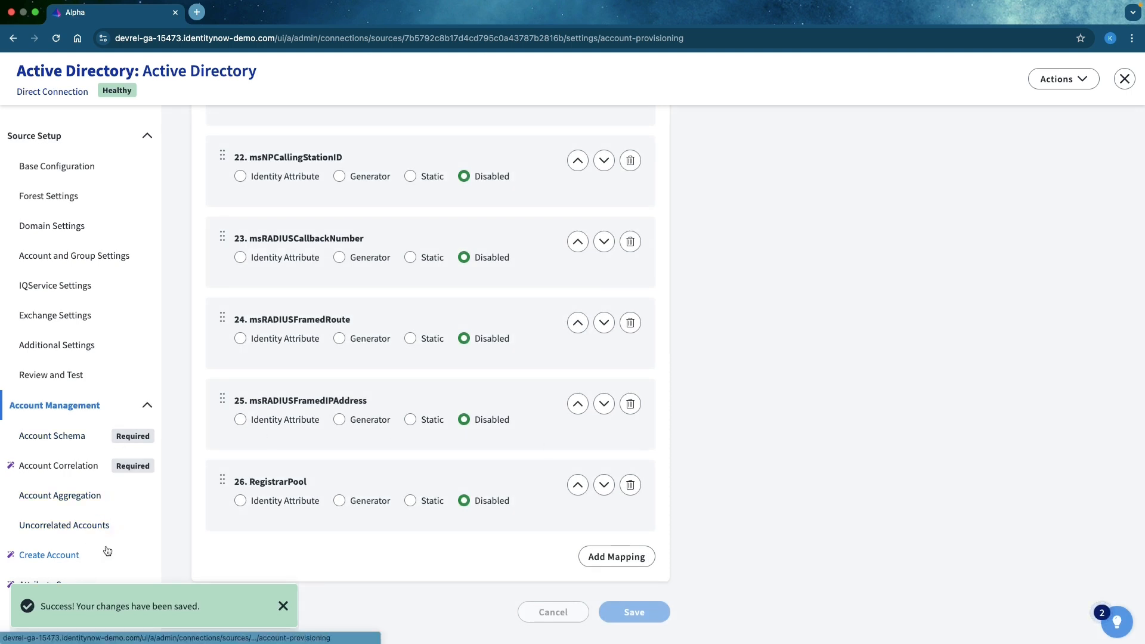
scroll(108, 549, "down", 3)
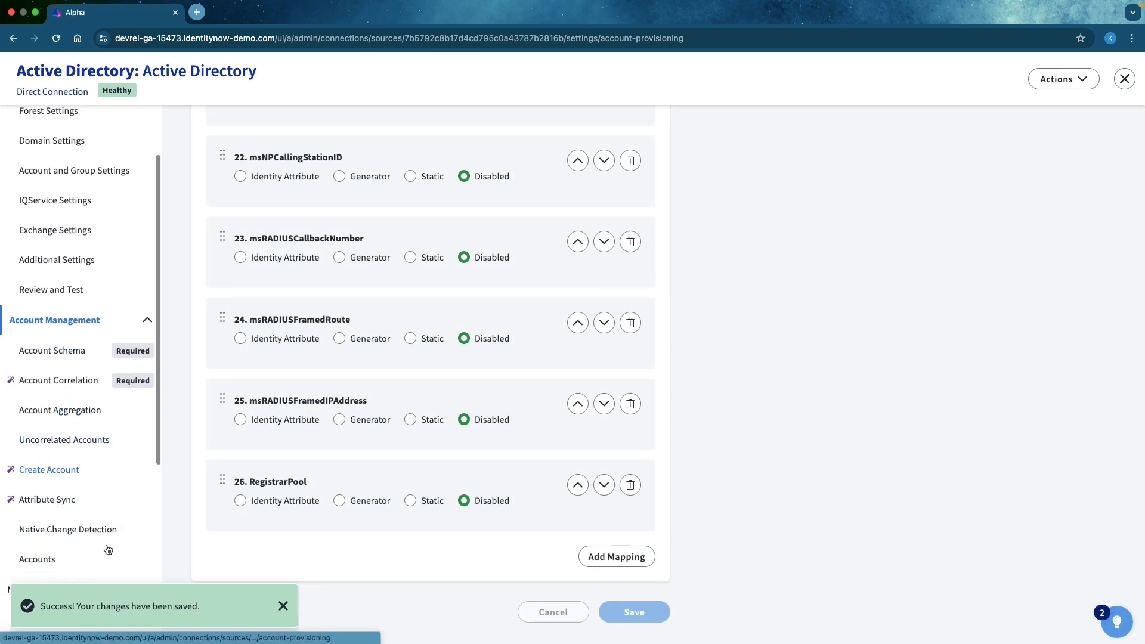
left_click(116, 500)
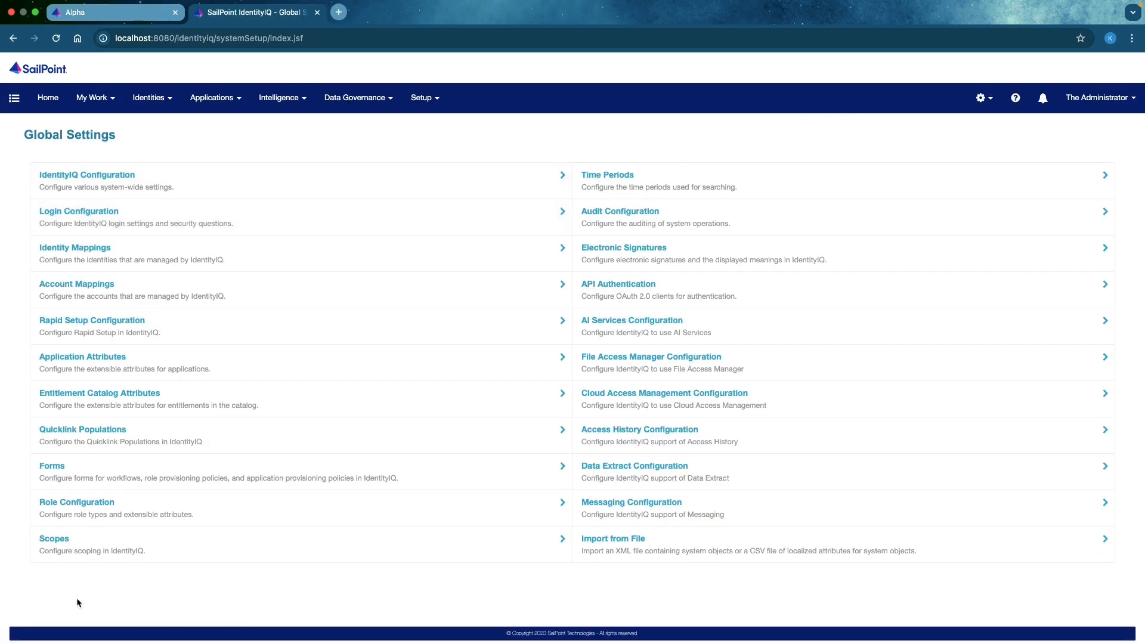
- In SailPoint IdentityIQ, open the Display Name identity attribute for editing from the Identity Mappings in Global Settings
left_click(983, 98)
left_click(966, 127)
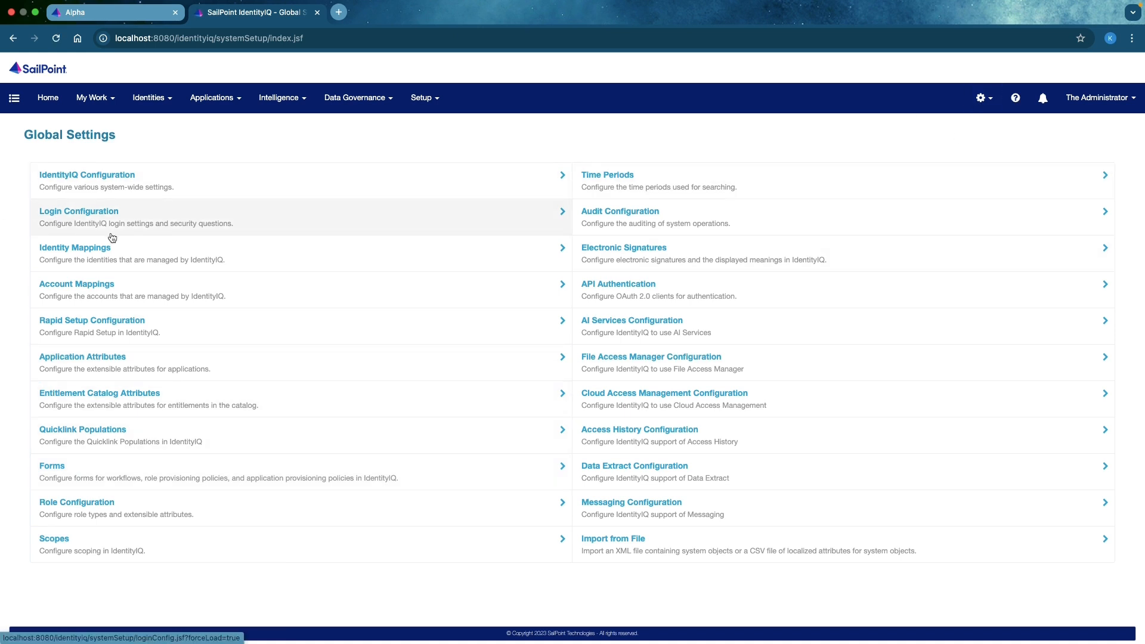
left_click(106, 261)
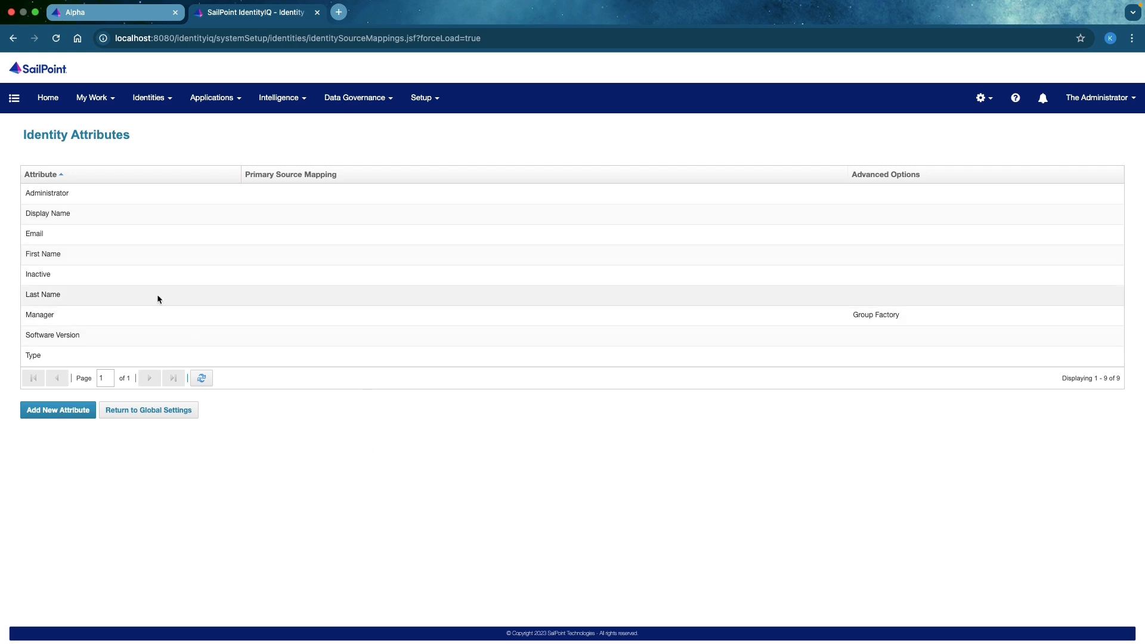
left_click(56, 218)
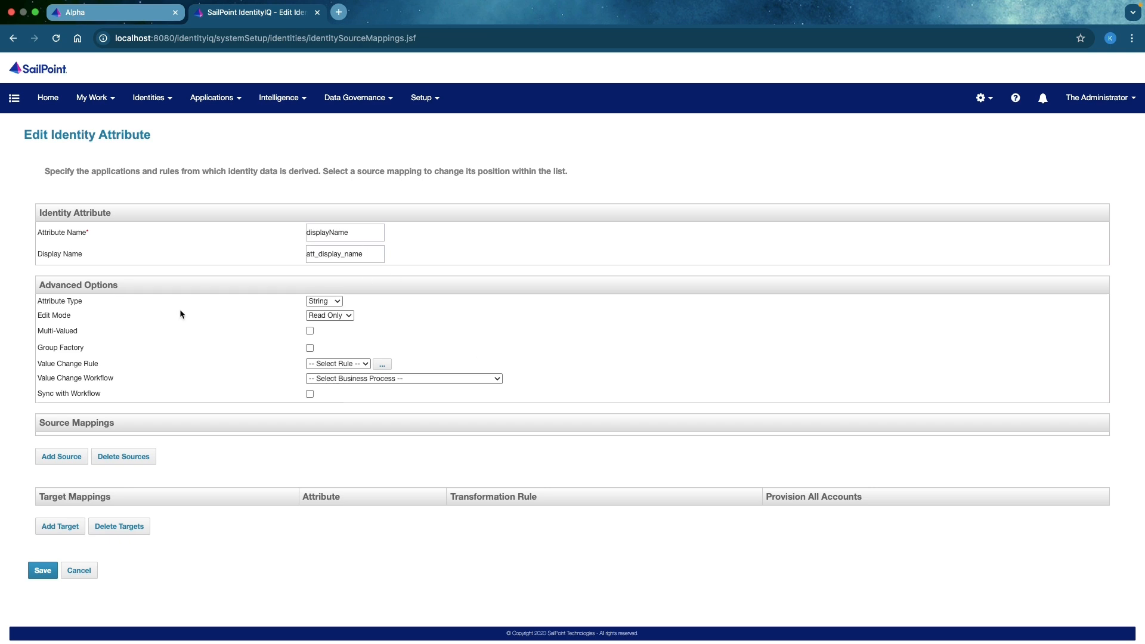
- Examine the options for adding a source and a target mapping to the displayName attribute, cancelling both
left_click(62, 457)
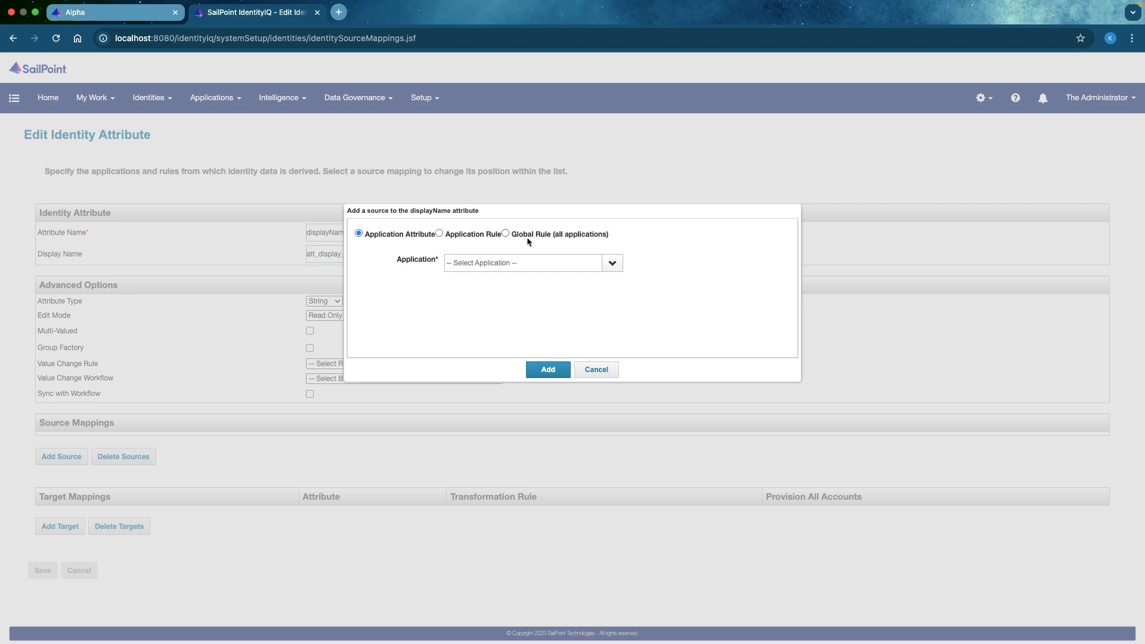
left_click(612, 263)
left_click(596, 369)
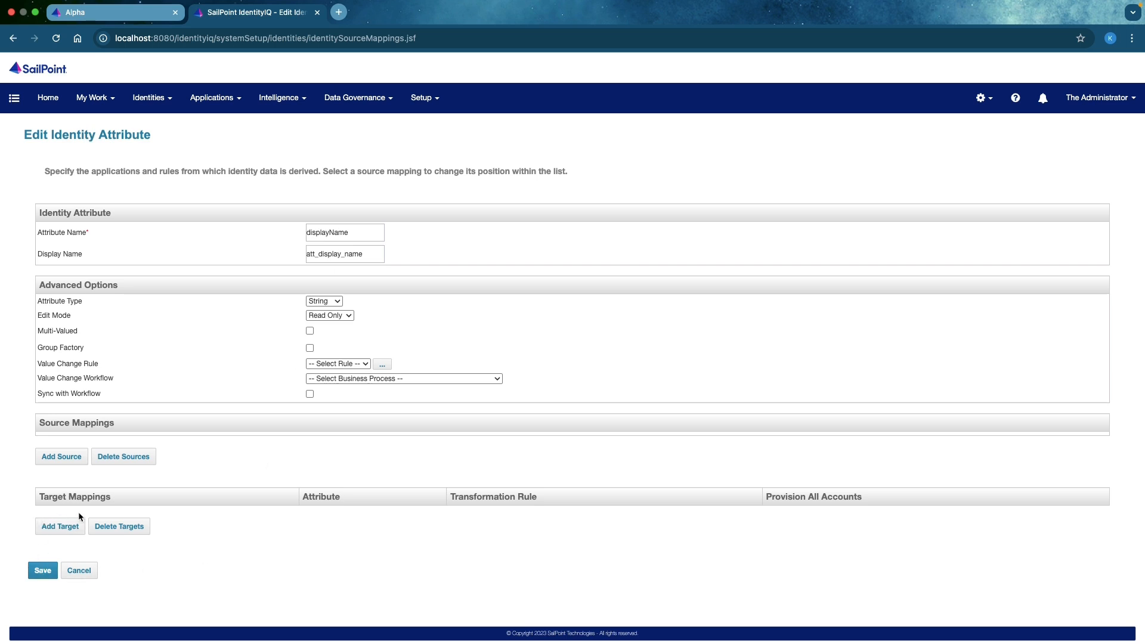
left_click(62, 528)
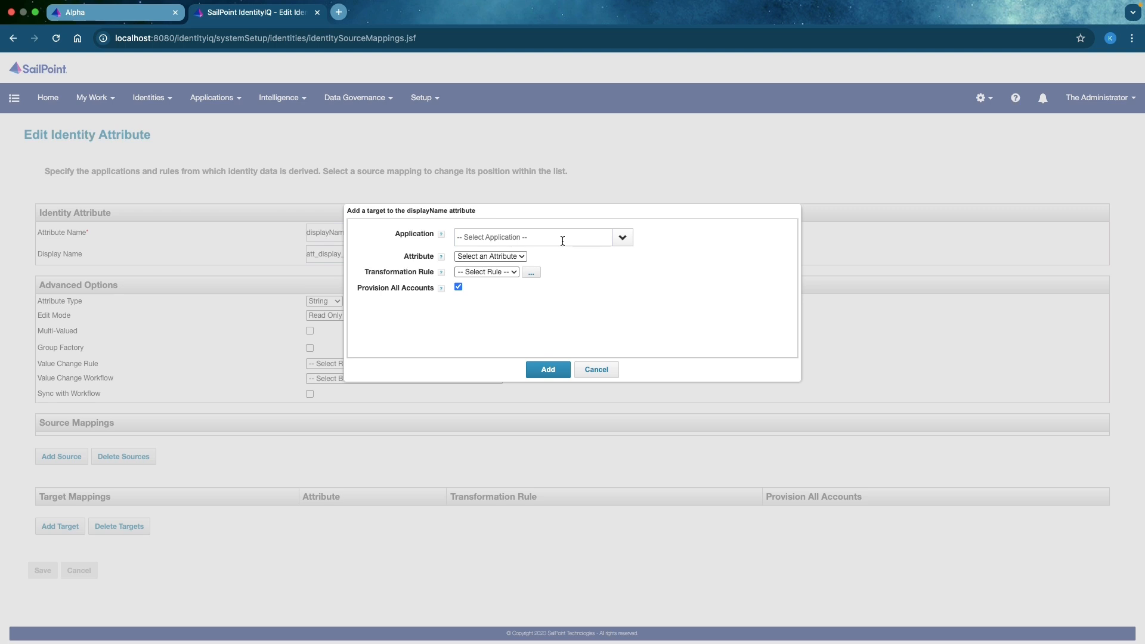
left_click(592, 371)
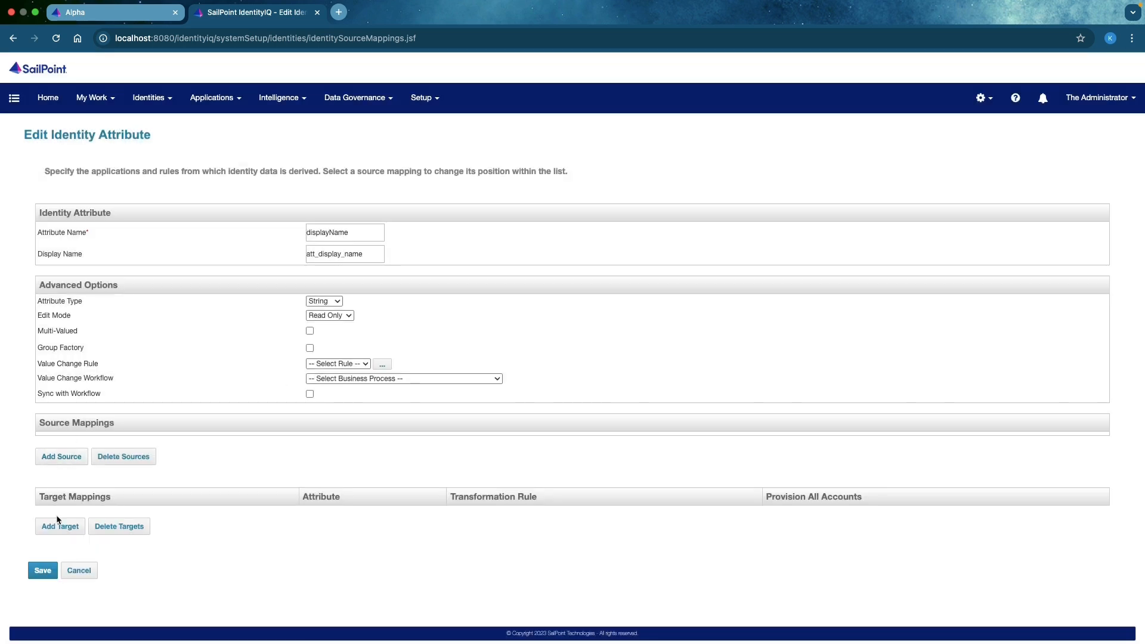